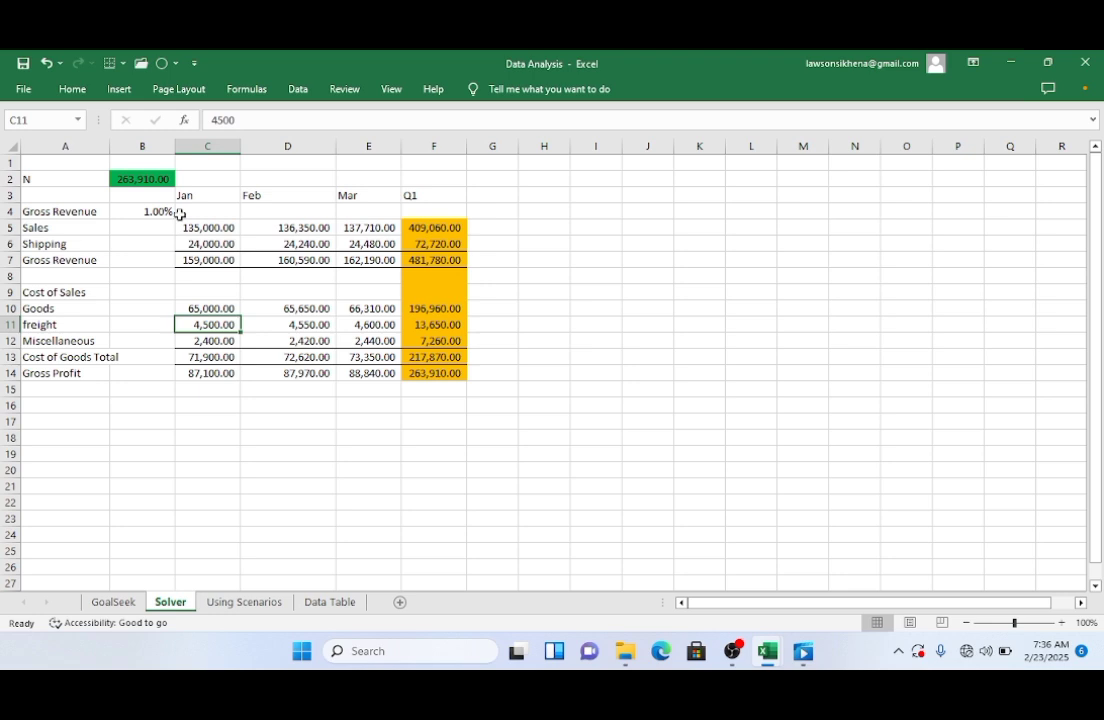
Step: Inspect the January to March sales and shipping cells and the Q1 revenue totals to review their values and formulas
click(192, 226)
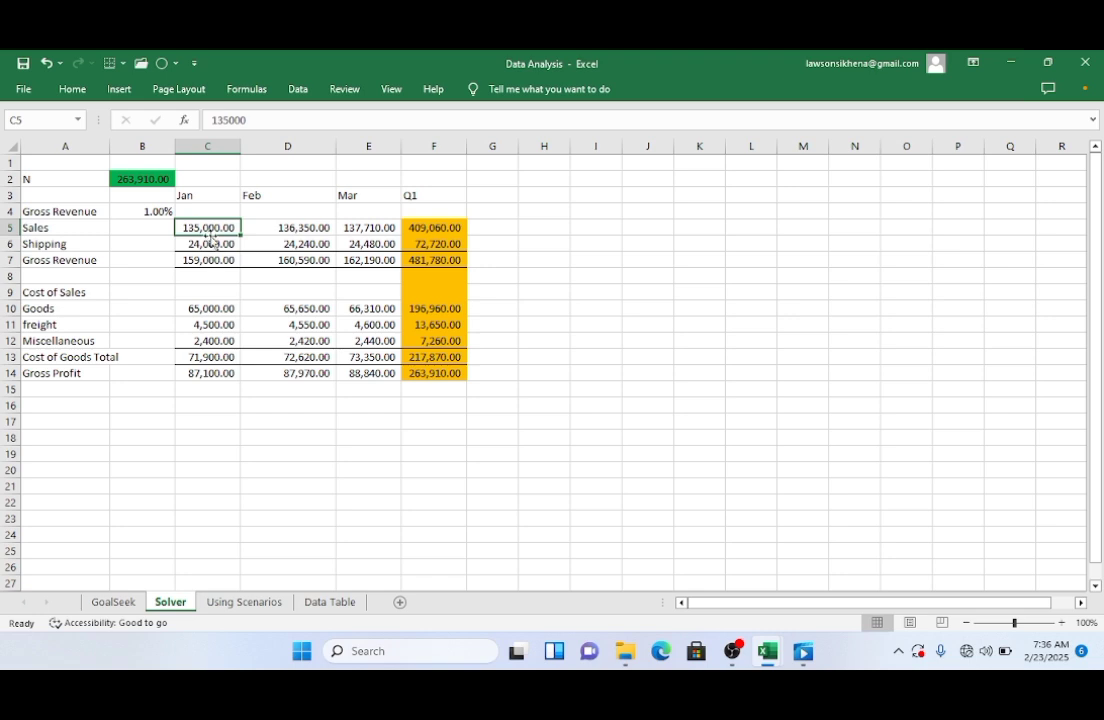
click(205, 241)
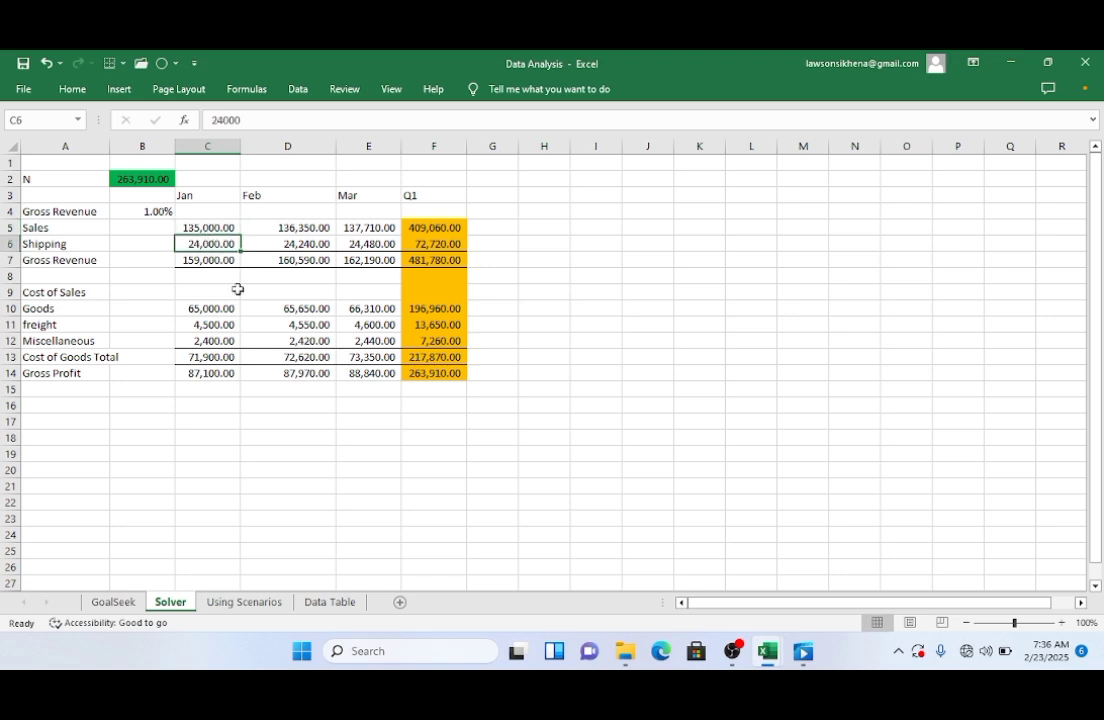
click(287, 227)
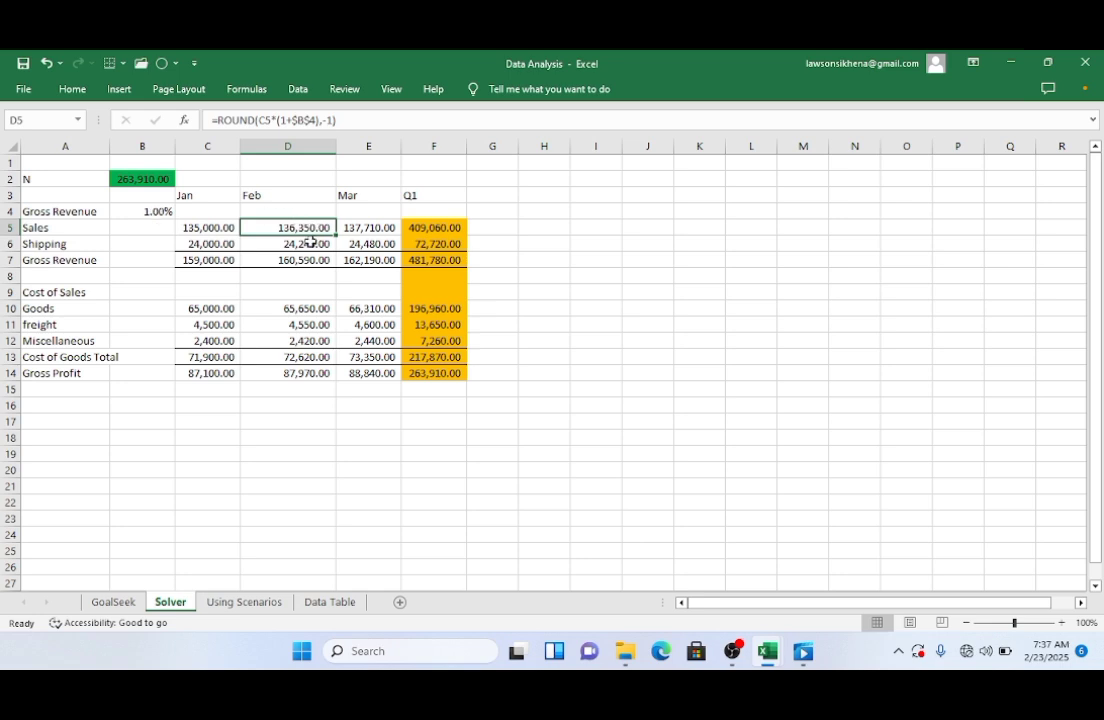
click(296, 244)
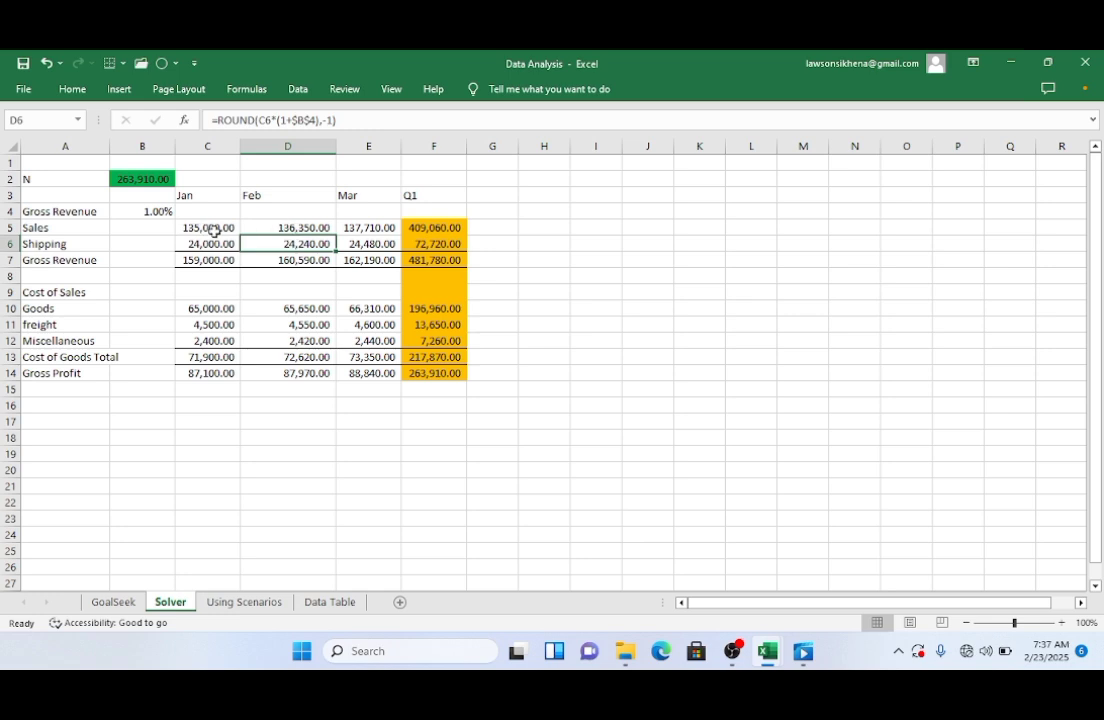
click(290, 225)
click(350, 227)
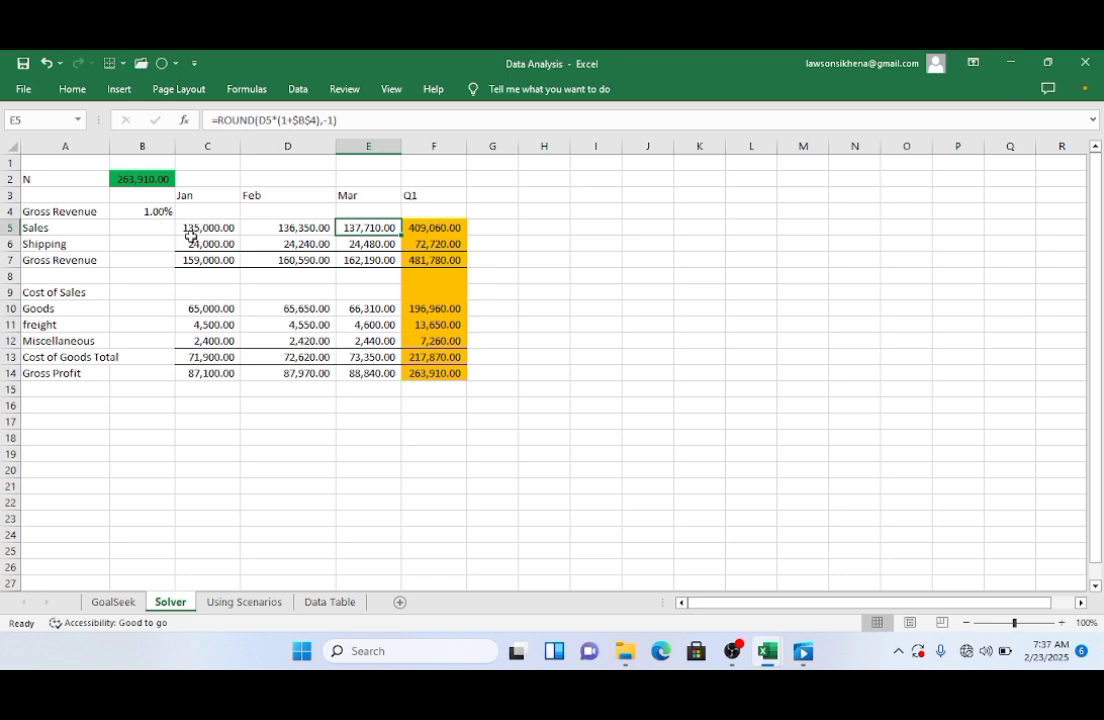
click(281, 230)
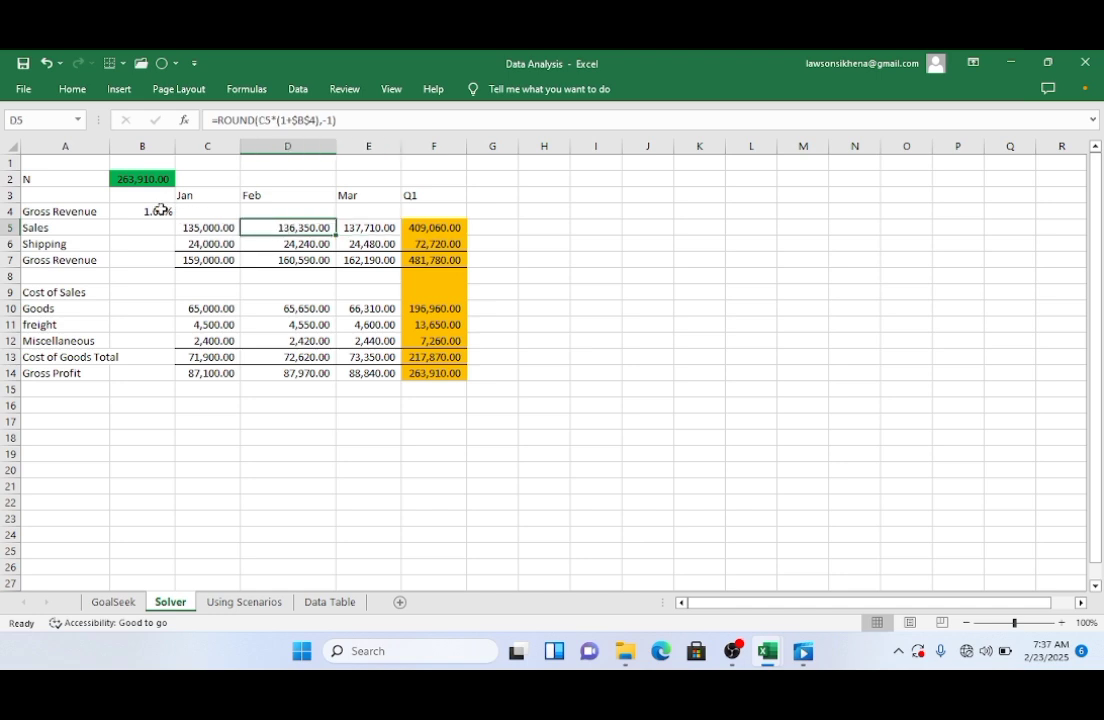
click(442, 226)
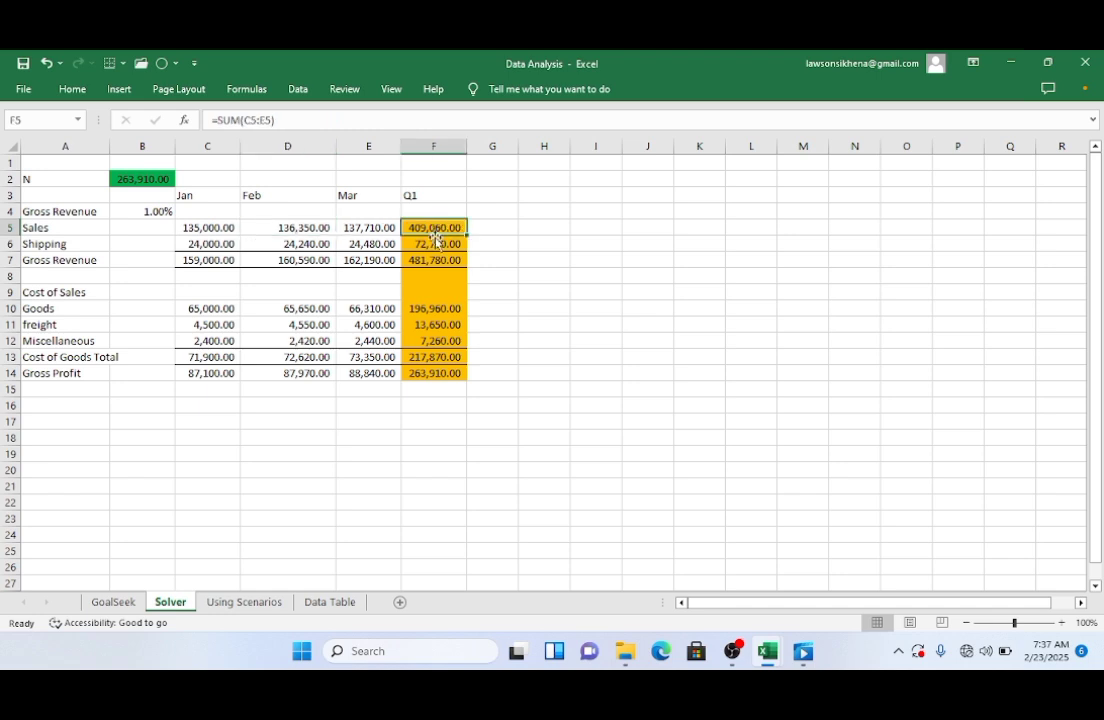
click(217, 228)
click(291, 228)
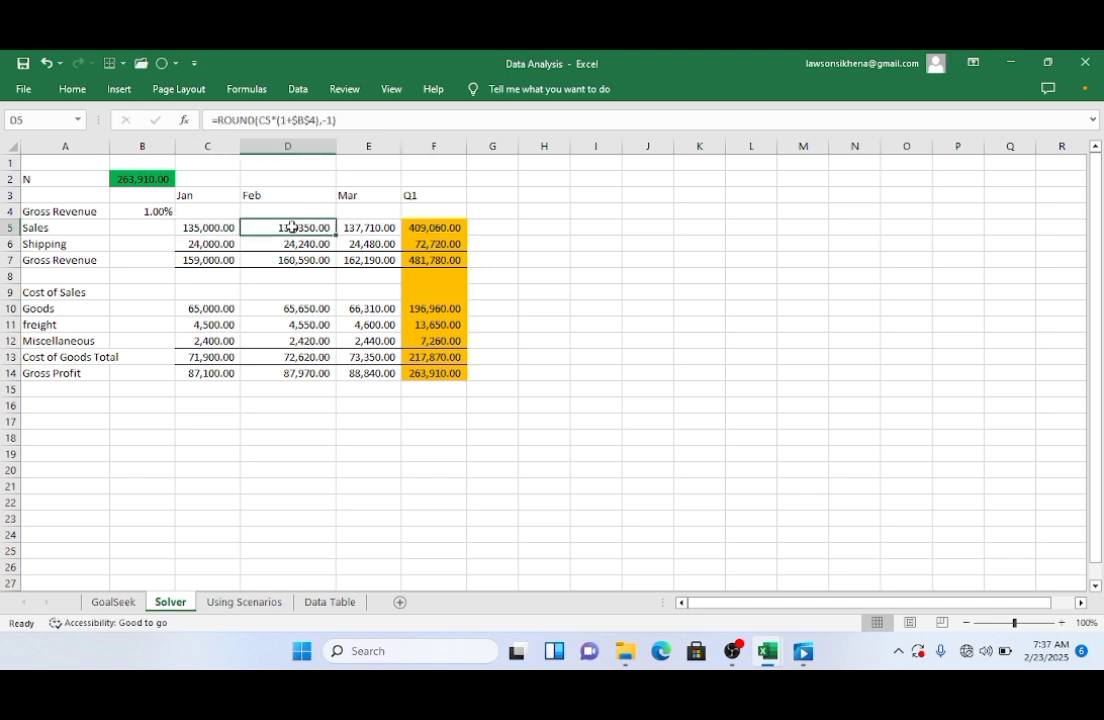
click(372, 229)
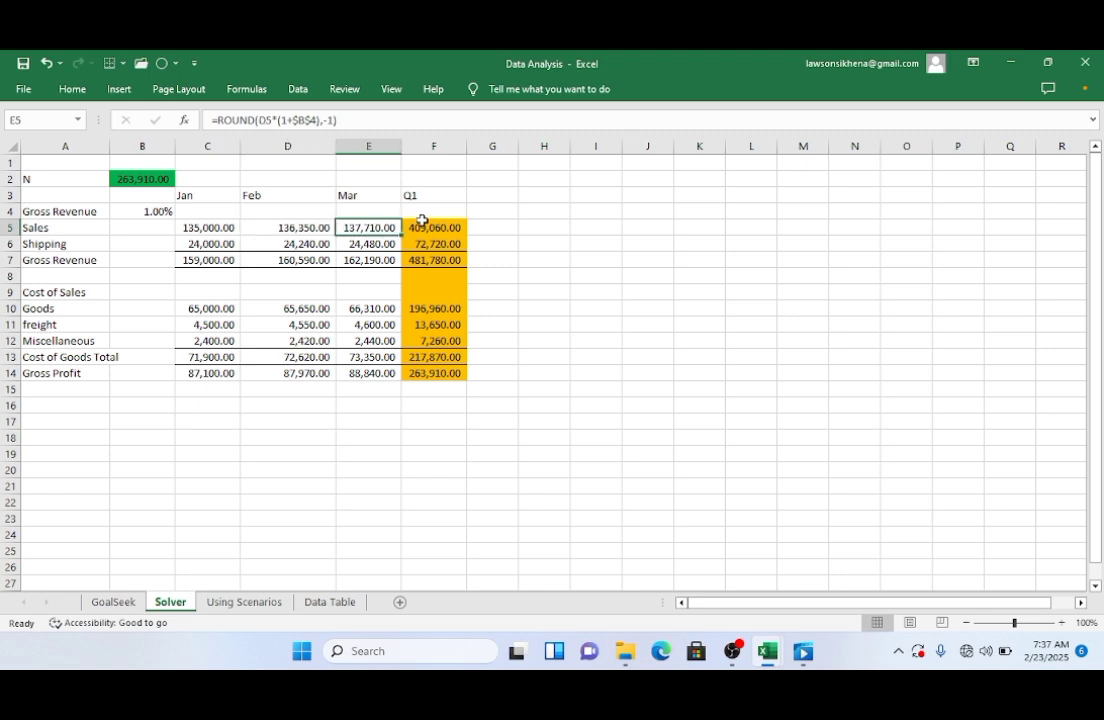
click(417, 227)
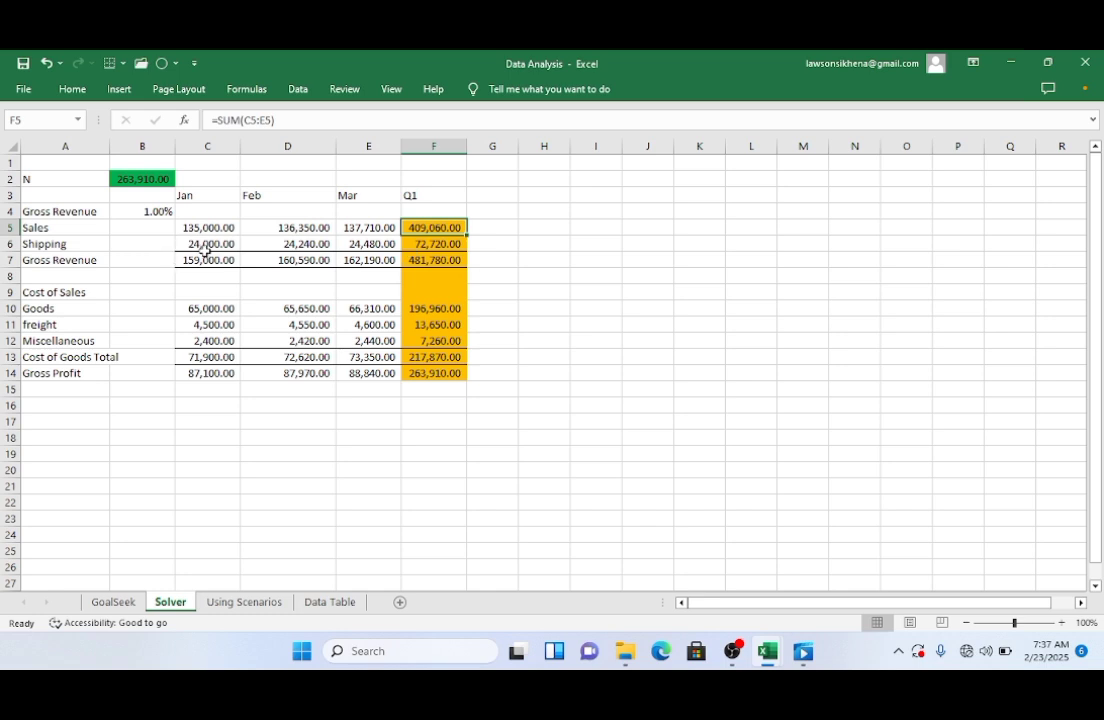
click(431, 259)
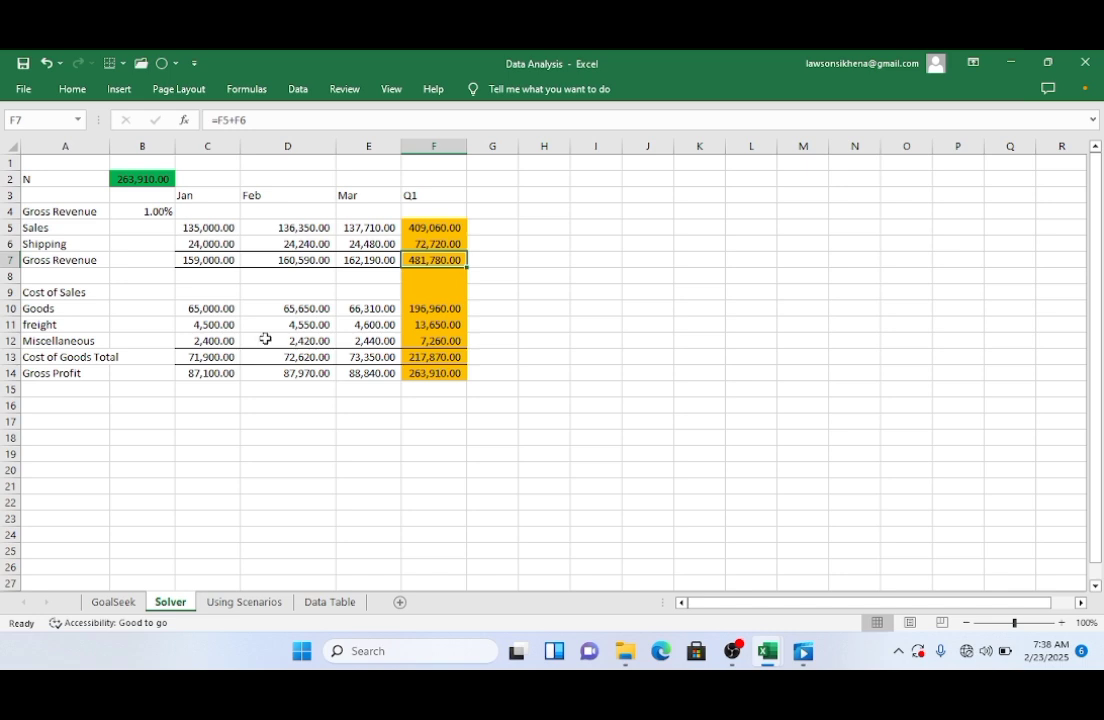
Step: Inspect the cost of sales cells, cost totals, gross profit and the N cell to review their formulas
click(207, 306)
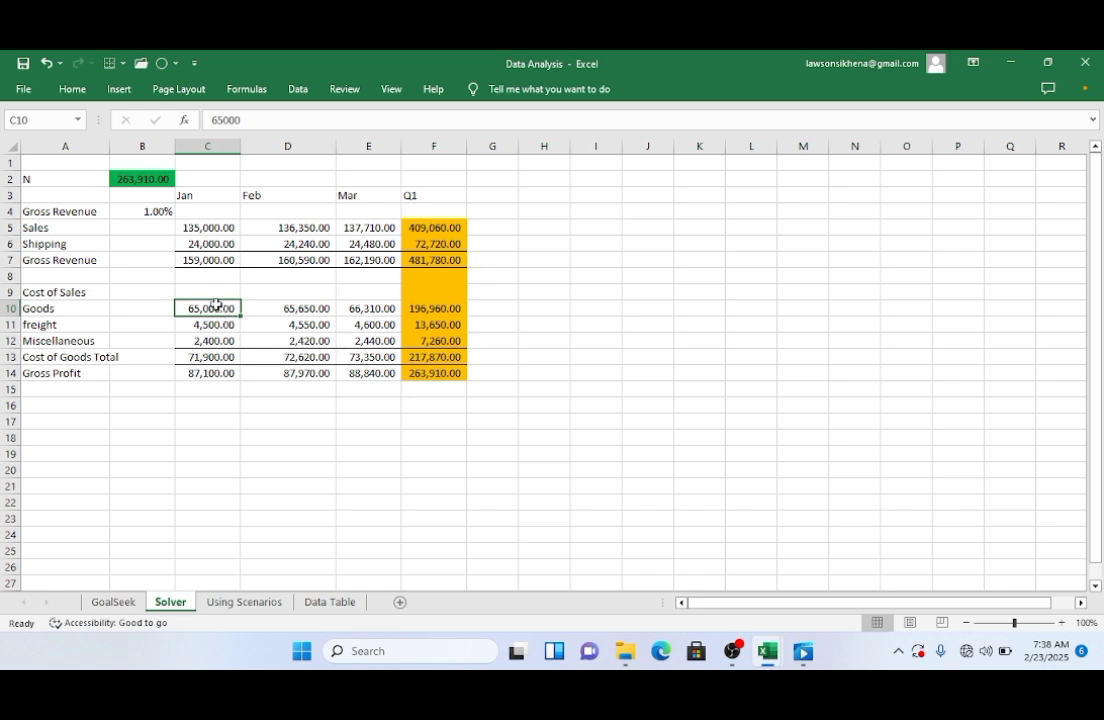
click(215, 324)
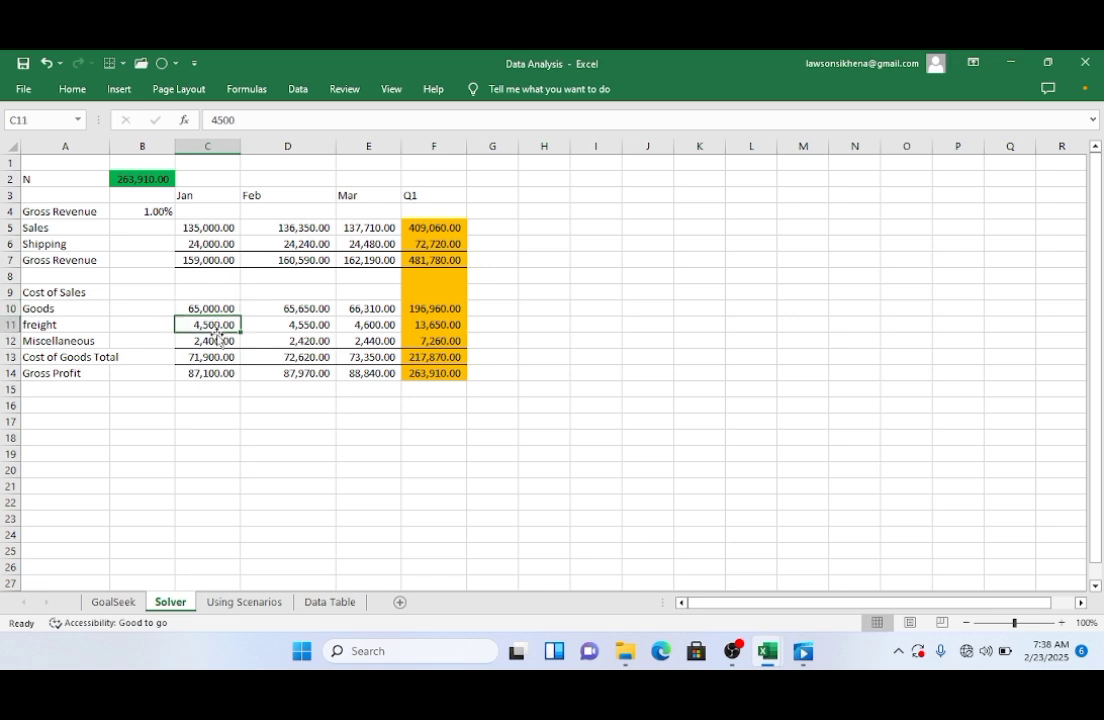
click(213, 341)
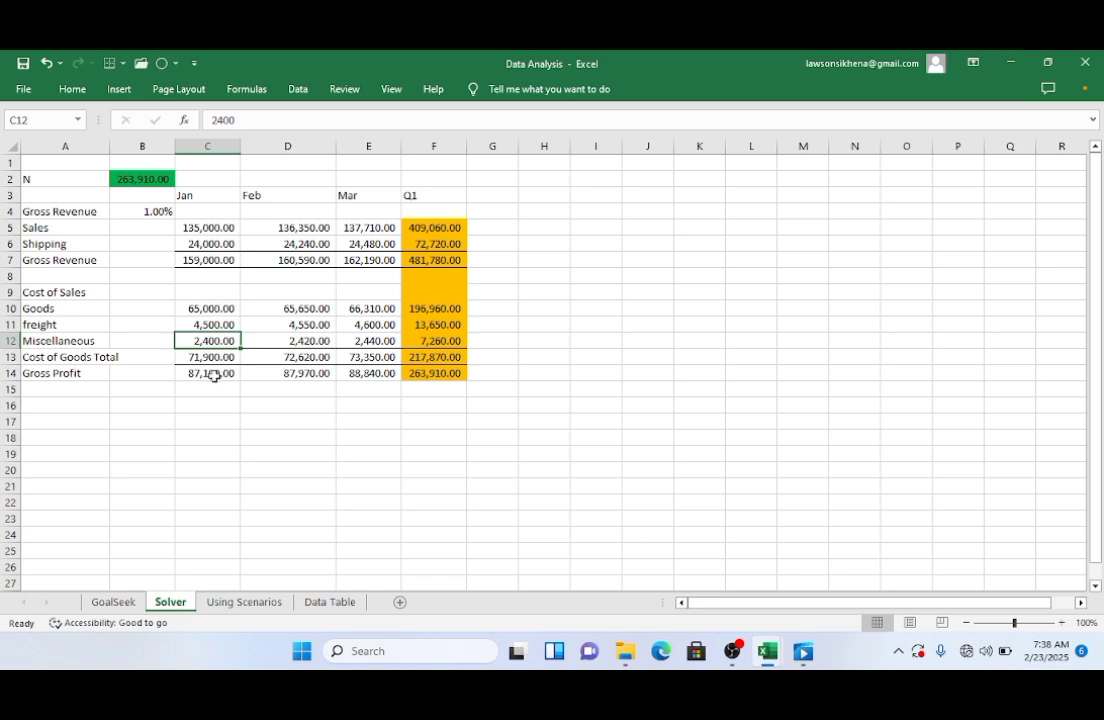
click(214, 356)
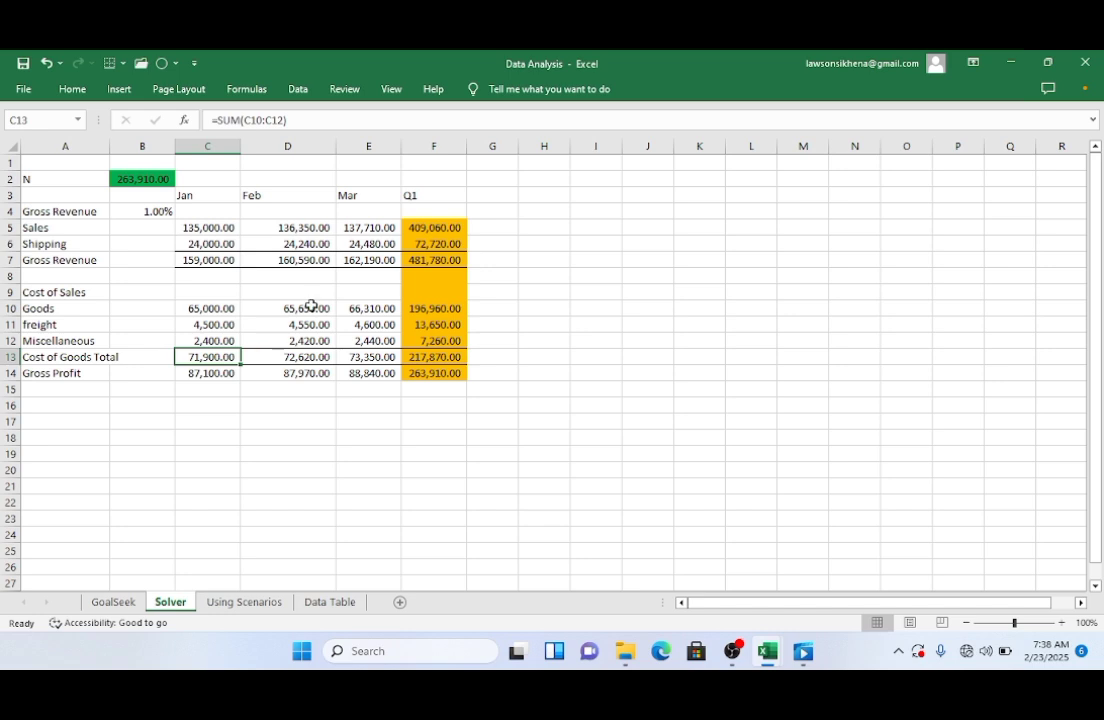
click(311, 305)
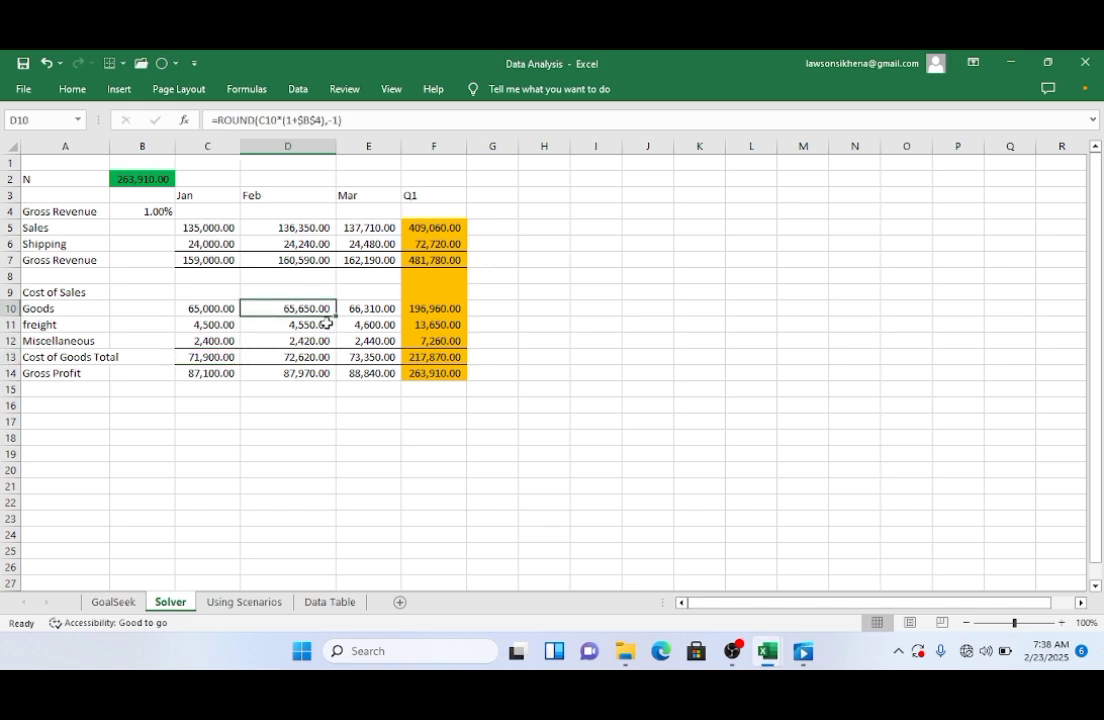
click(352, 312)
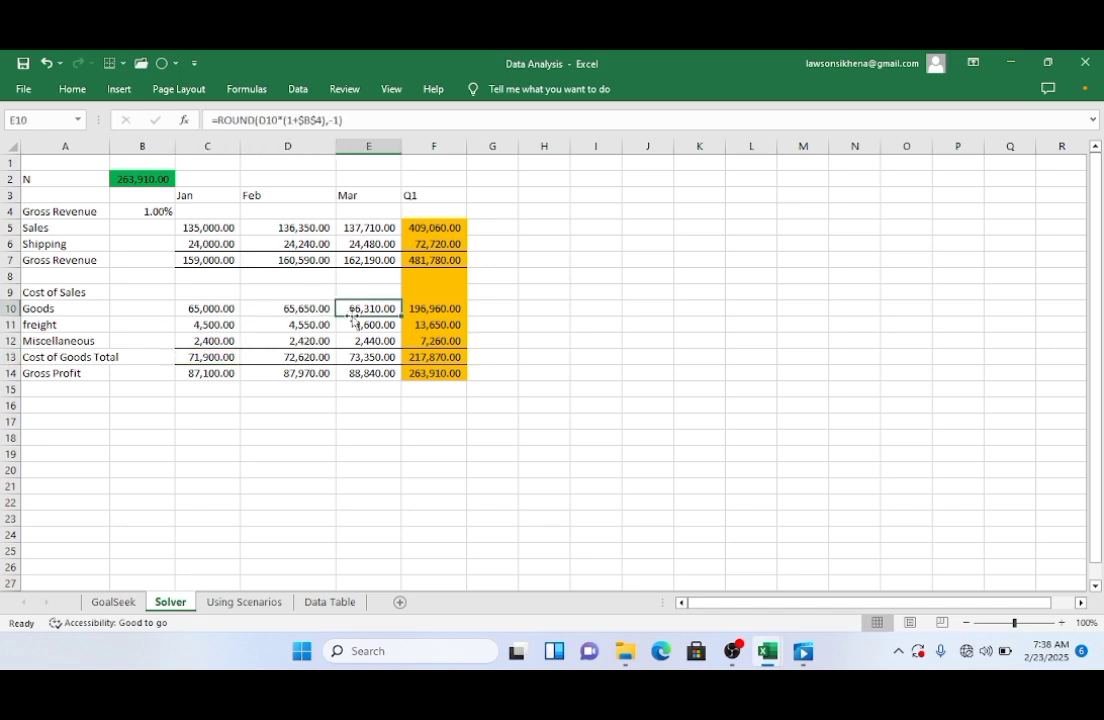
click(428, 358)
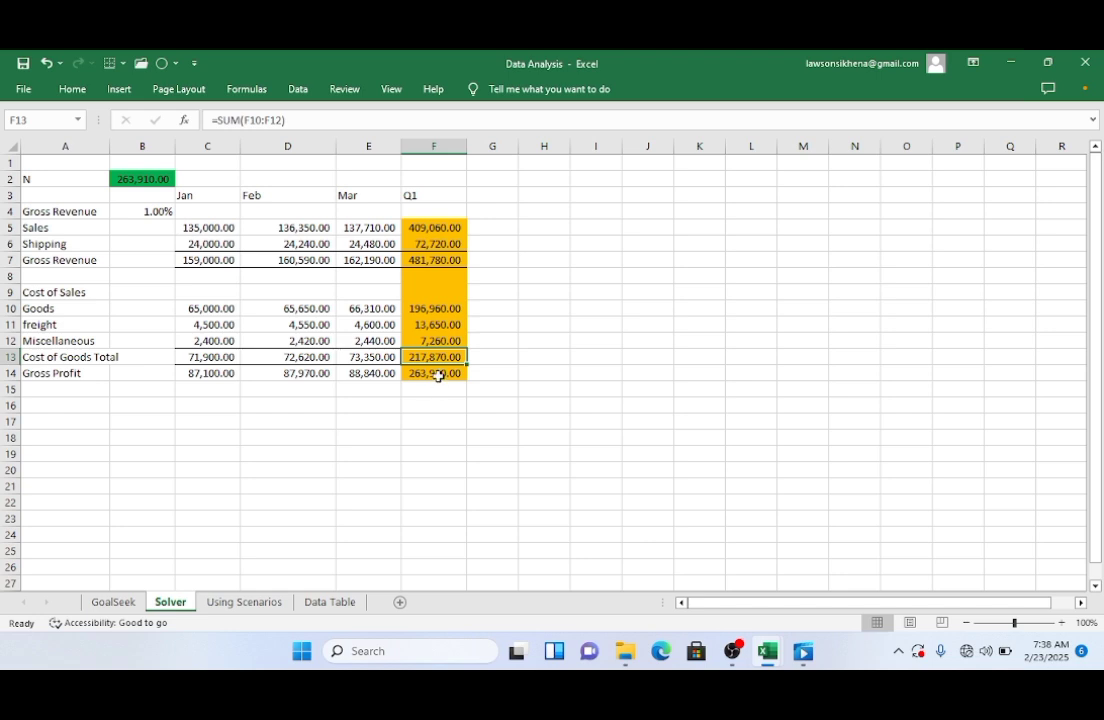
click(439, 374)
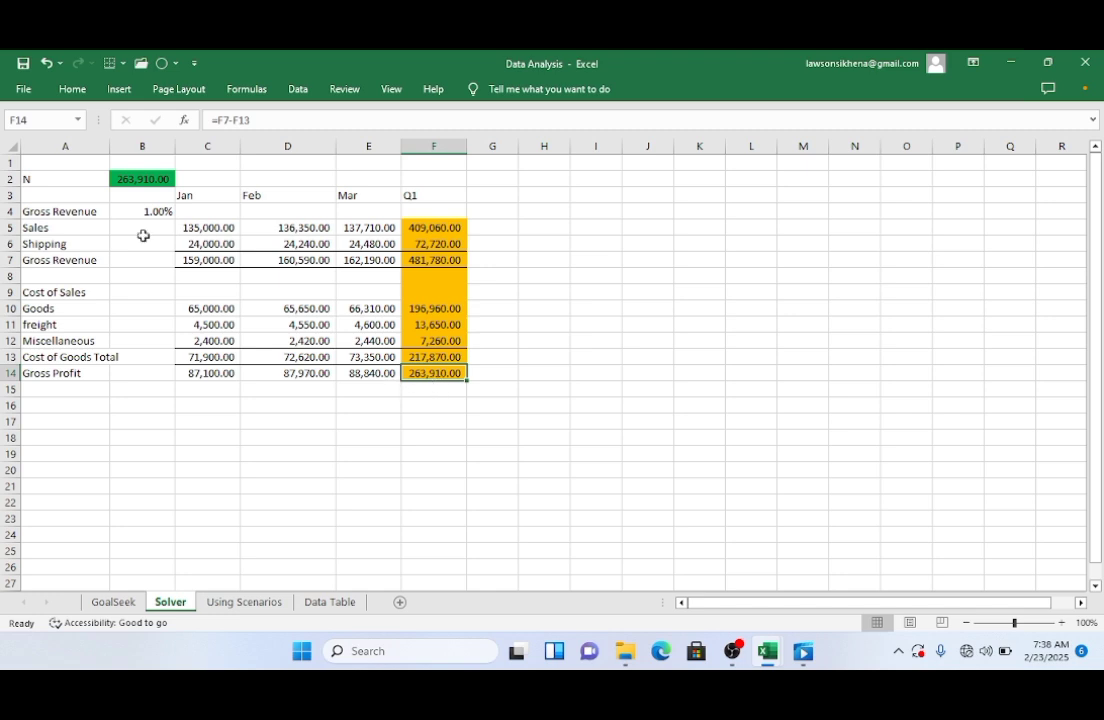
click(134, 176)
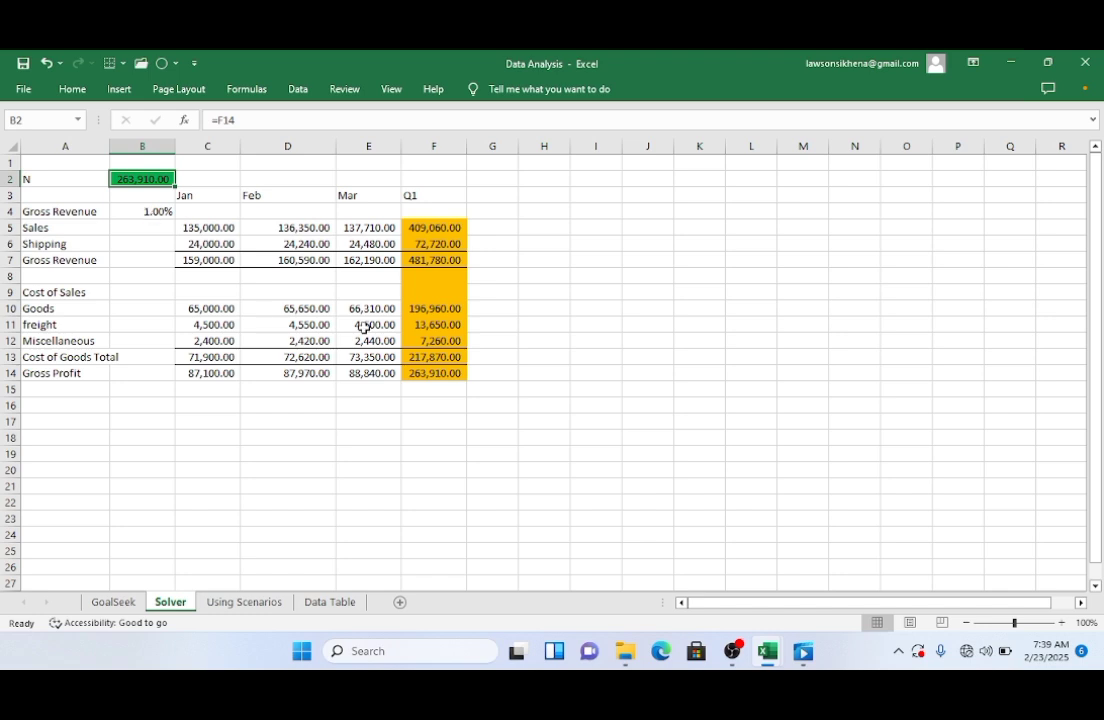
click(419, 373)
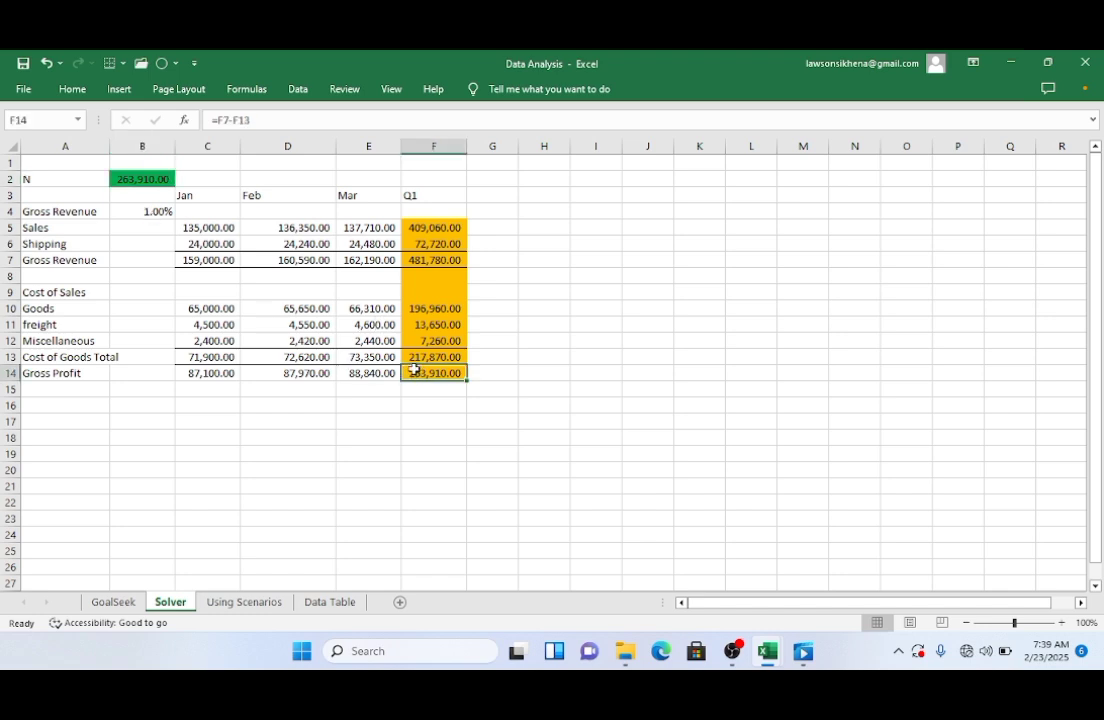
click(123, 178)
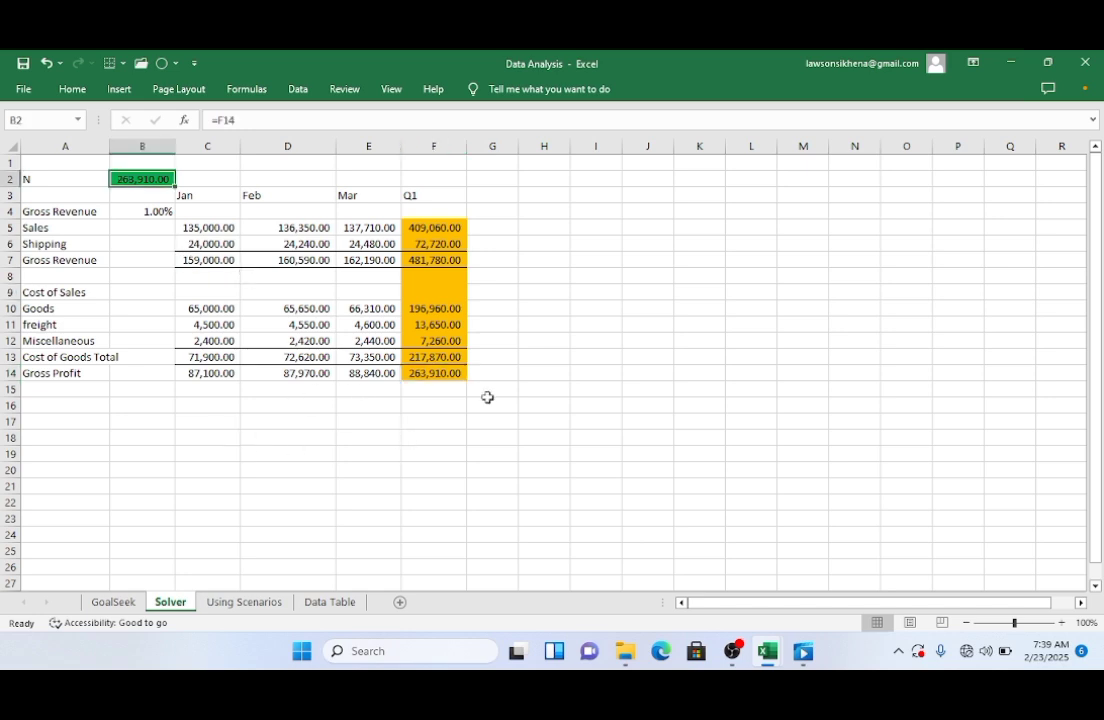
click(417, 374)
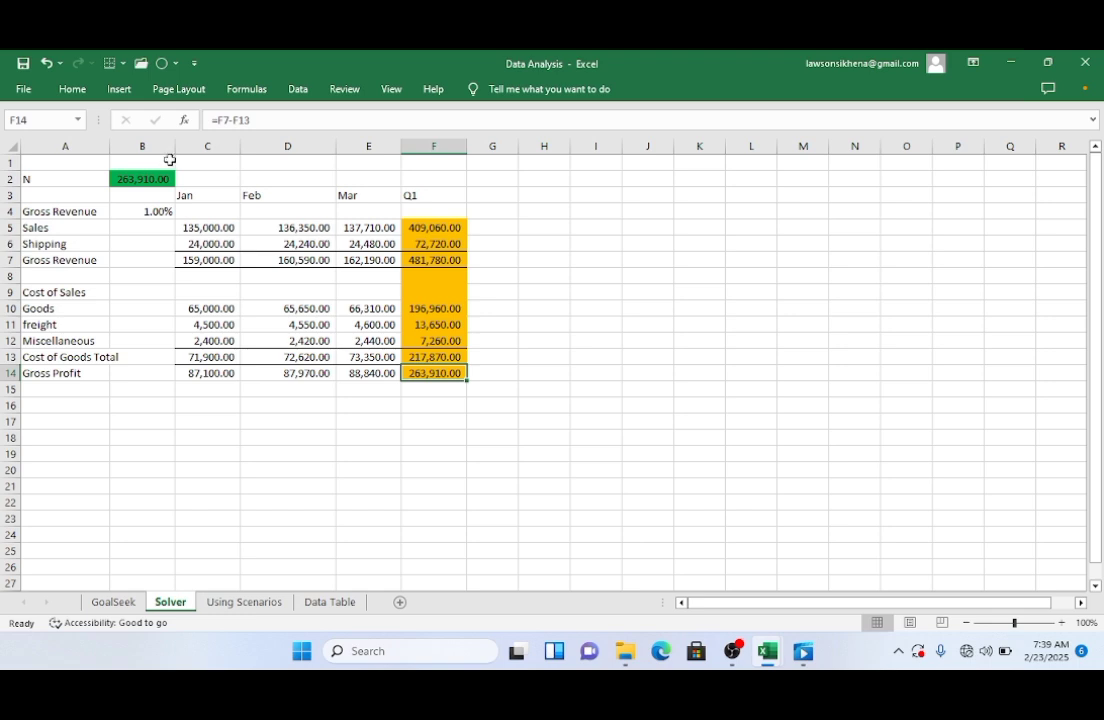
Step: Search for solver and enable the Solver Add-in in the Add-ins dialog
click(298, 91)
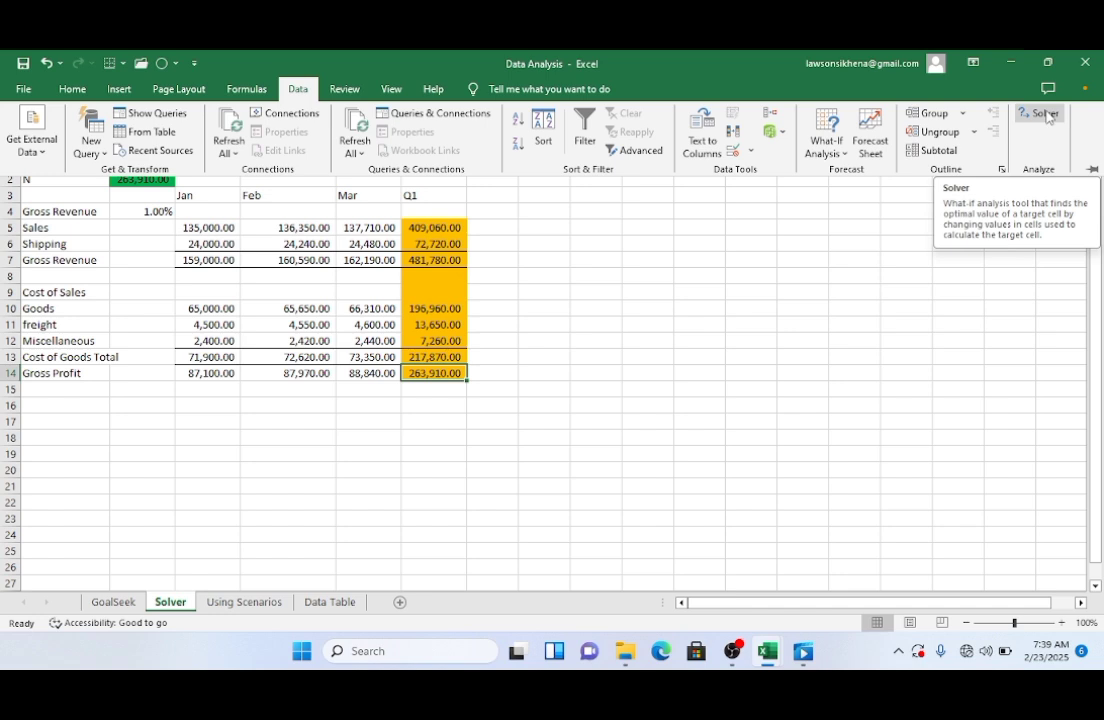
click(516, 97)
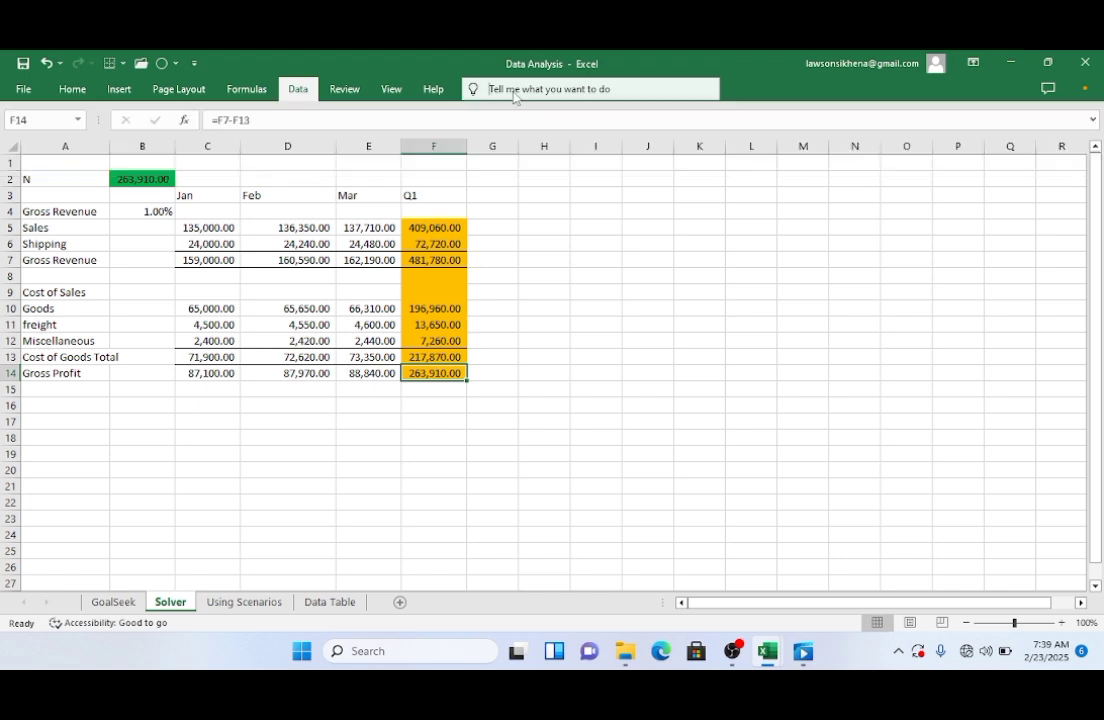
click(545, 87)
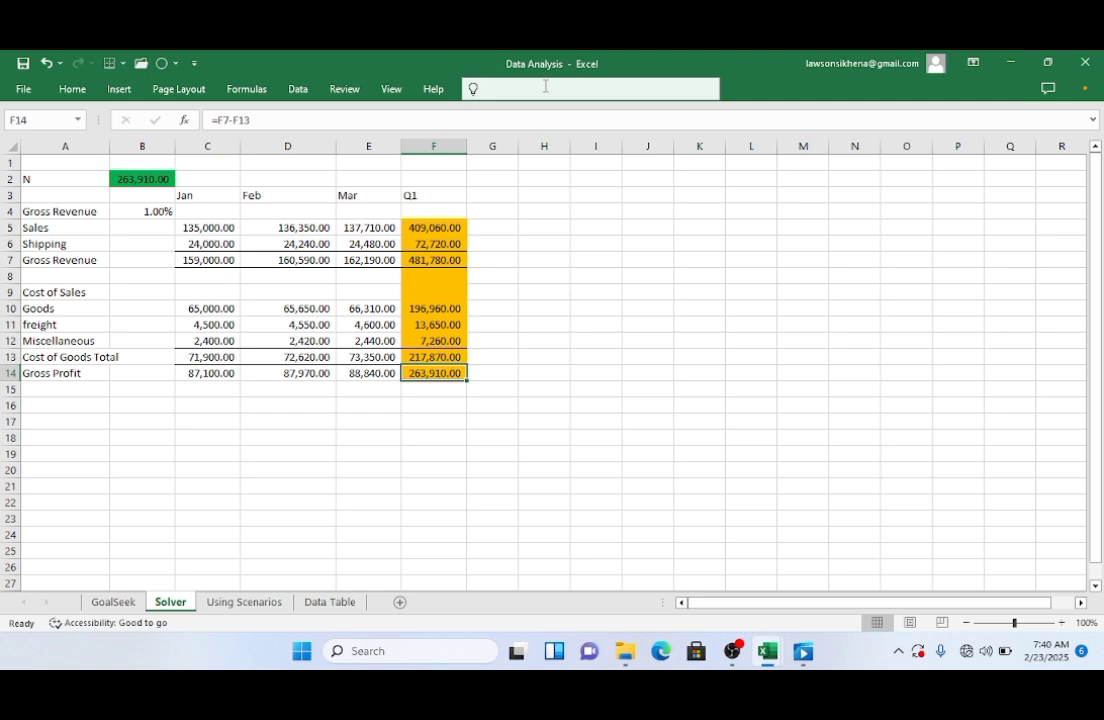
text(solv)
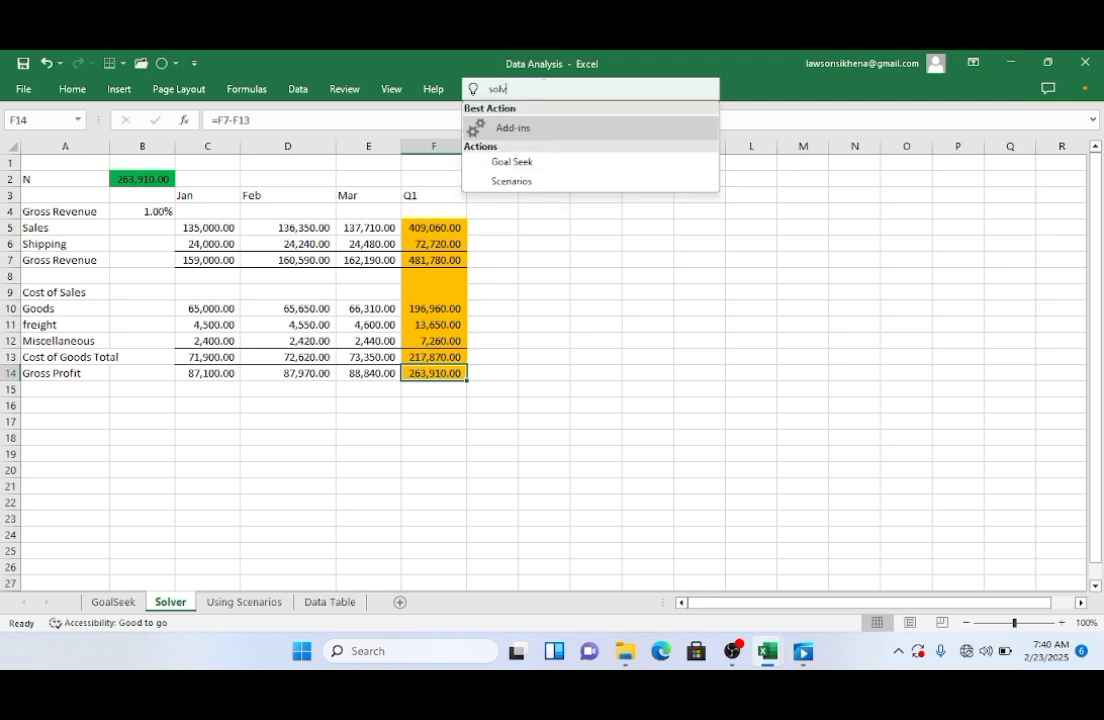
text(er)
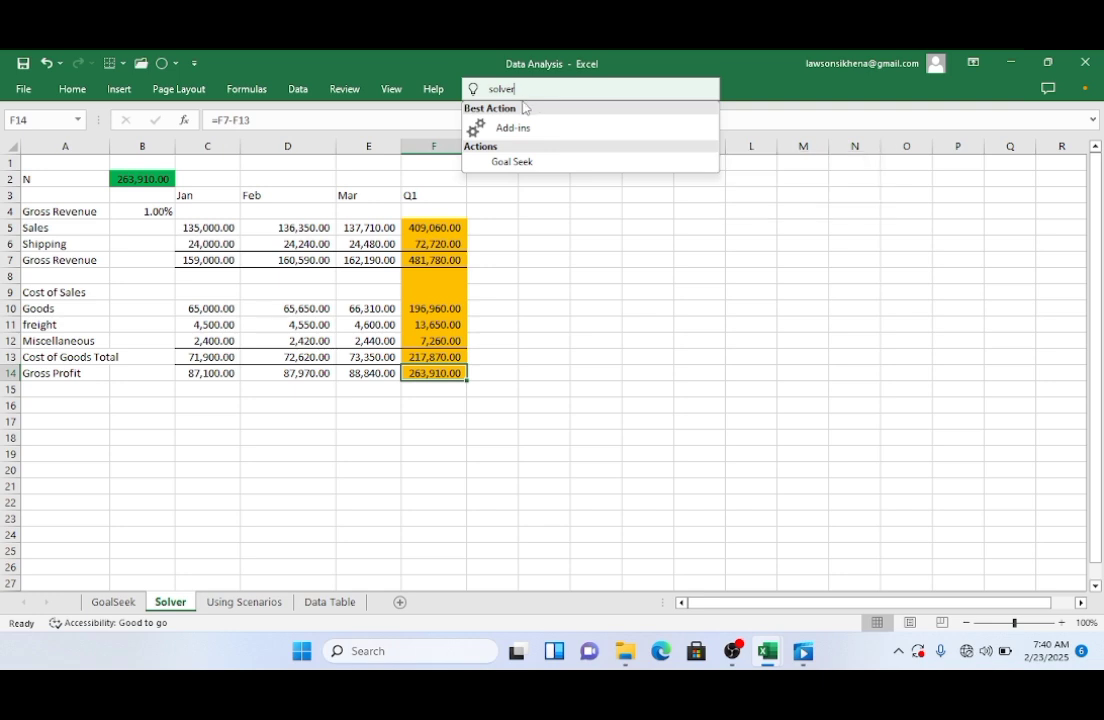
click(521, 127)
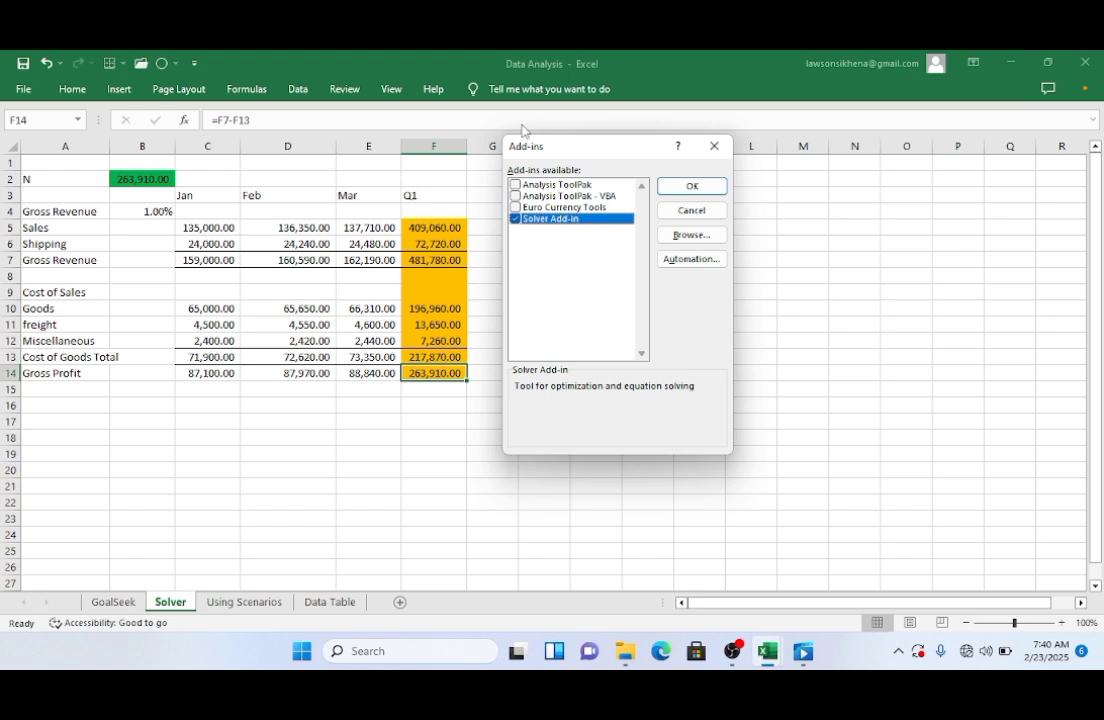
click(686, 182)
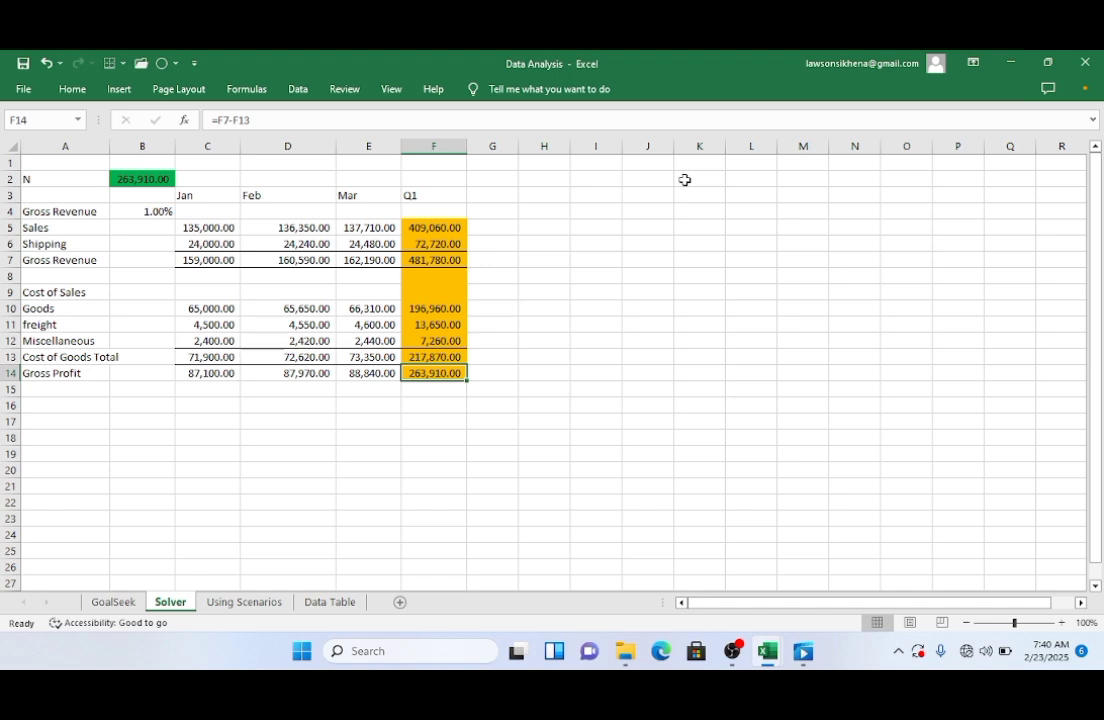
Step: Open Solver with objective $F$14 and set its target Value Of to 300000
click(298, 91)
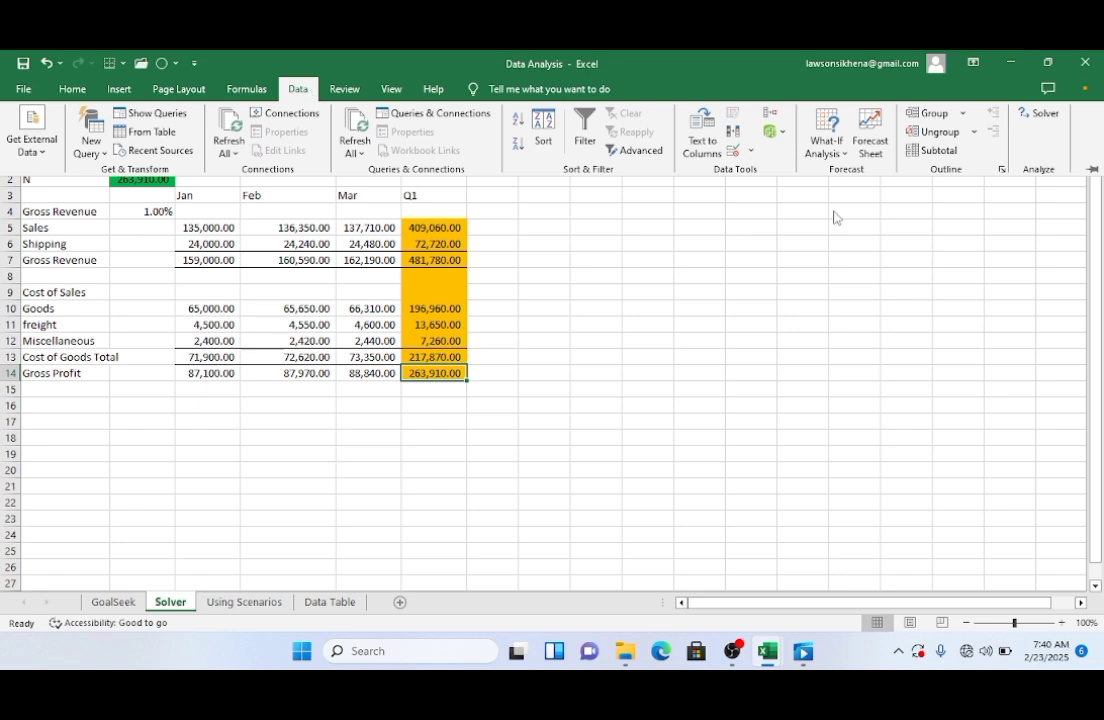
click(1038, 114)
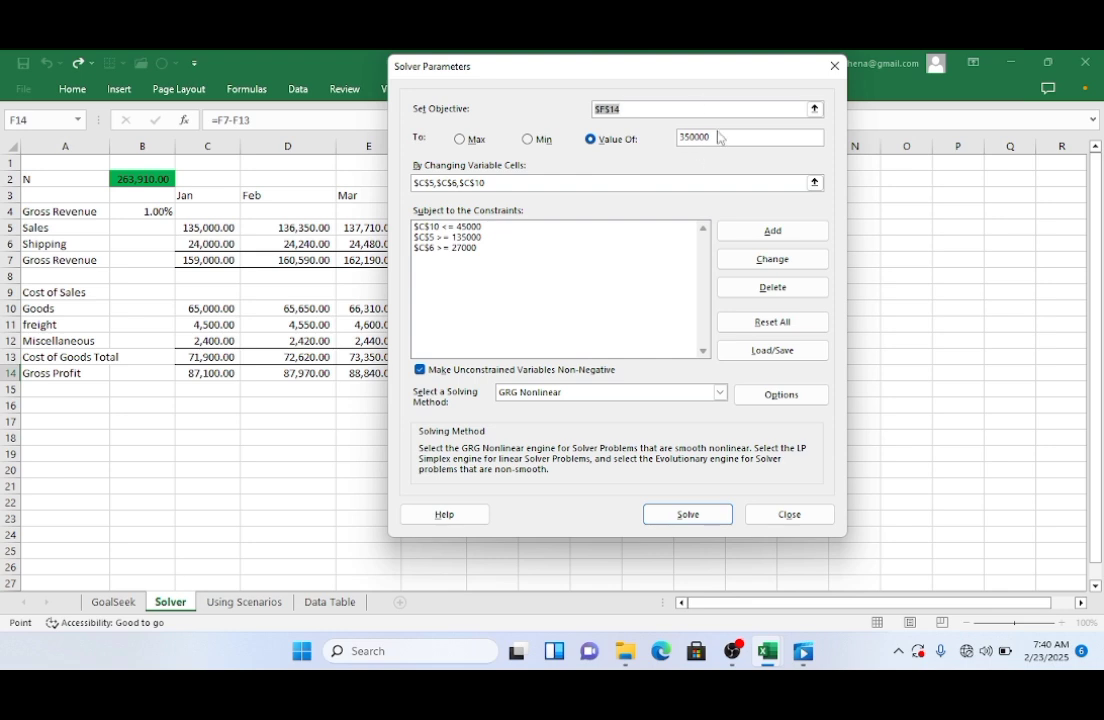
drag(673, 76, 806, 286)
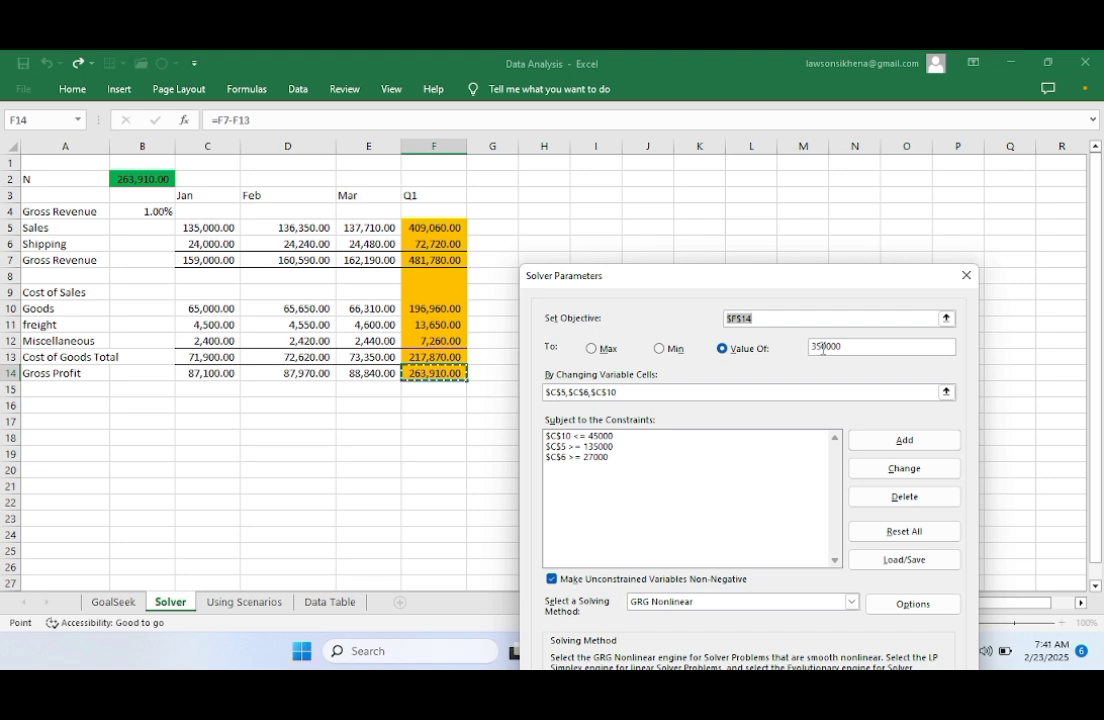
click(825, 347)
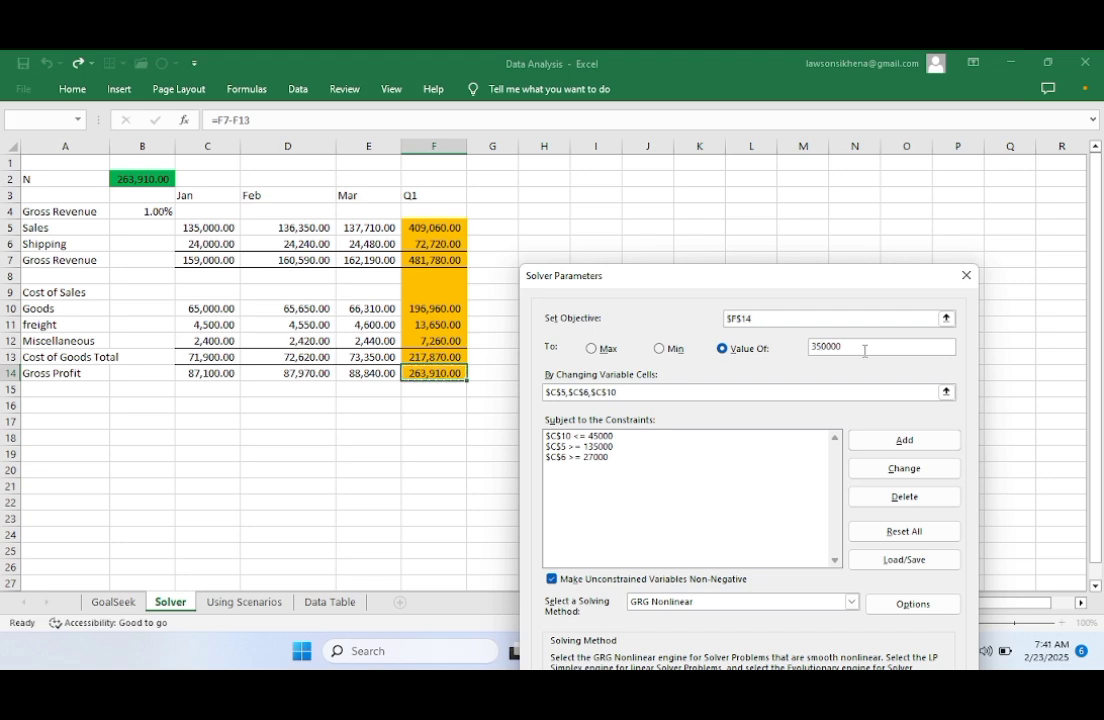
key(BackSpace)
text(0)
Step: Clear the By Changing Variable Cells field in the Solver Parameters dialog
click(645, 392)
click(645, 392)
key(BackSpace)
key(BackSpace)
key(BackSpace)
key(BackSpace)
key(BackSpace)
key(BackSpace)
key(BackSpace)
key(BackSpace)
key(BackSpace)
key(BackSpace)
key(BackSpace)
key(BackSpace)
key(BackSpace)
key(BackSpace)
key(BackSpace)
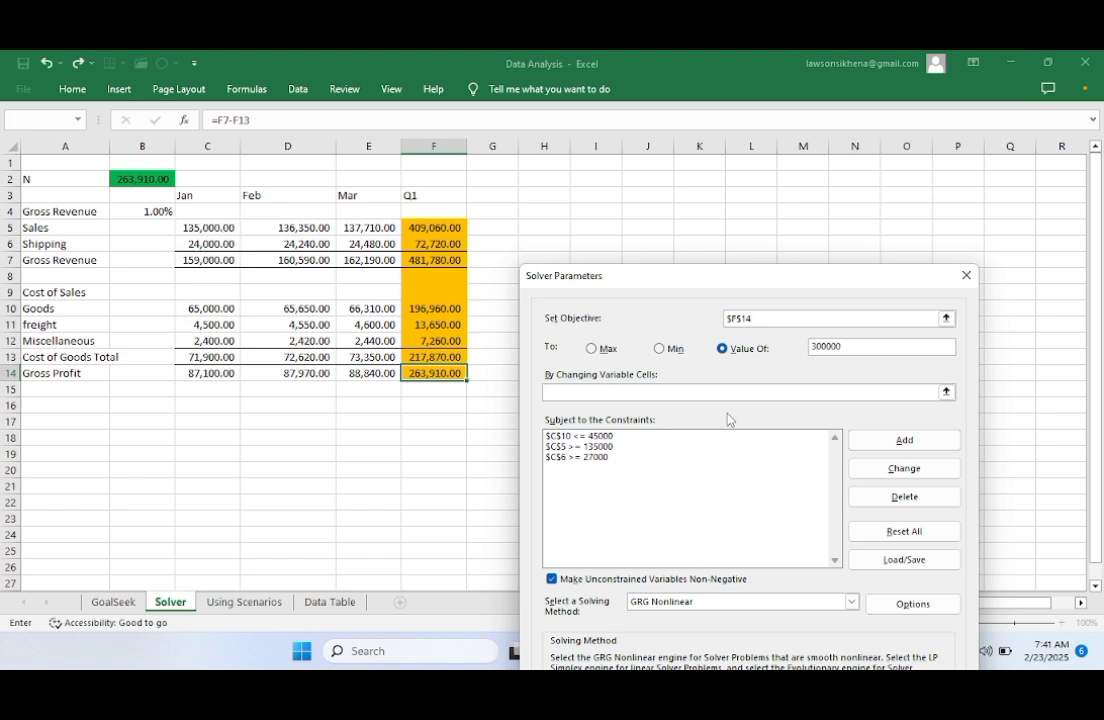
Step: Set the changing variable cells to $C$5:$C$6 and $C$10 on the worksheet
click(946, 392)
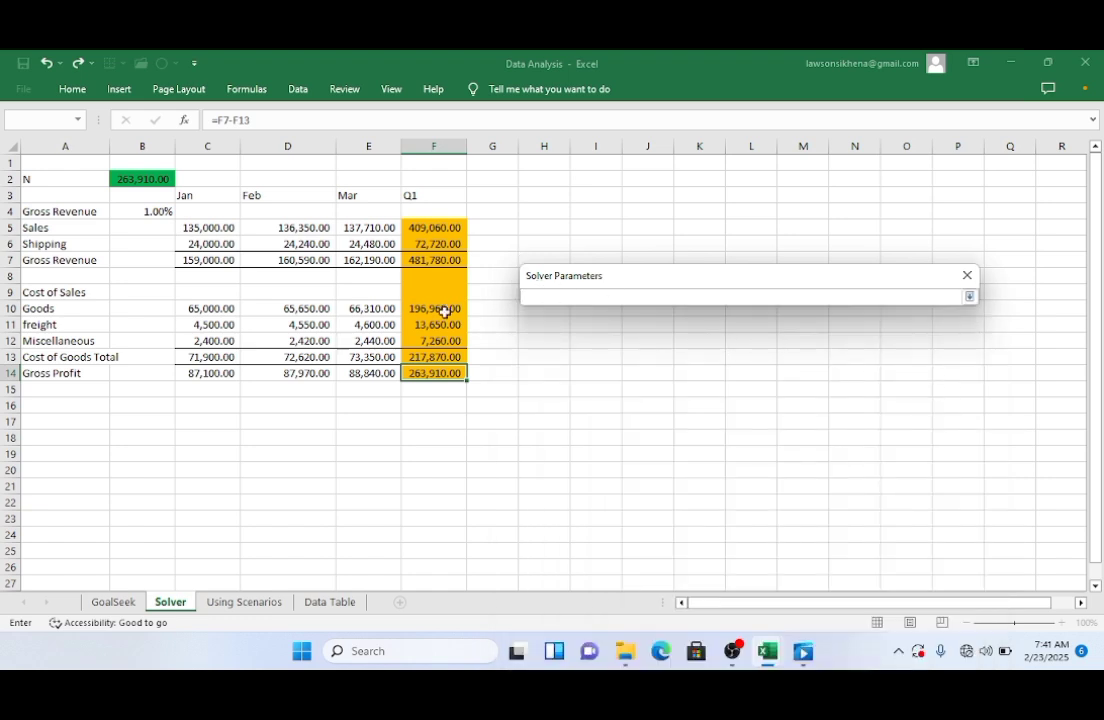
click(195, 228)
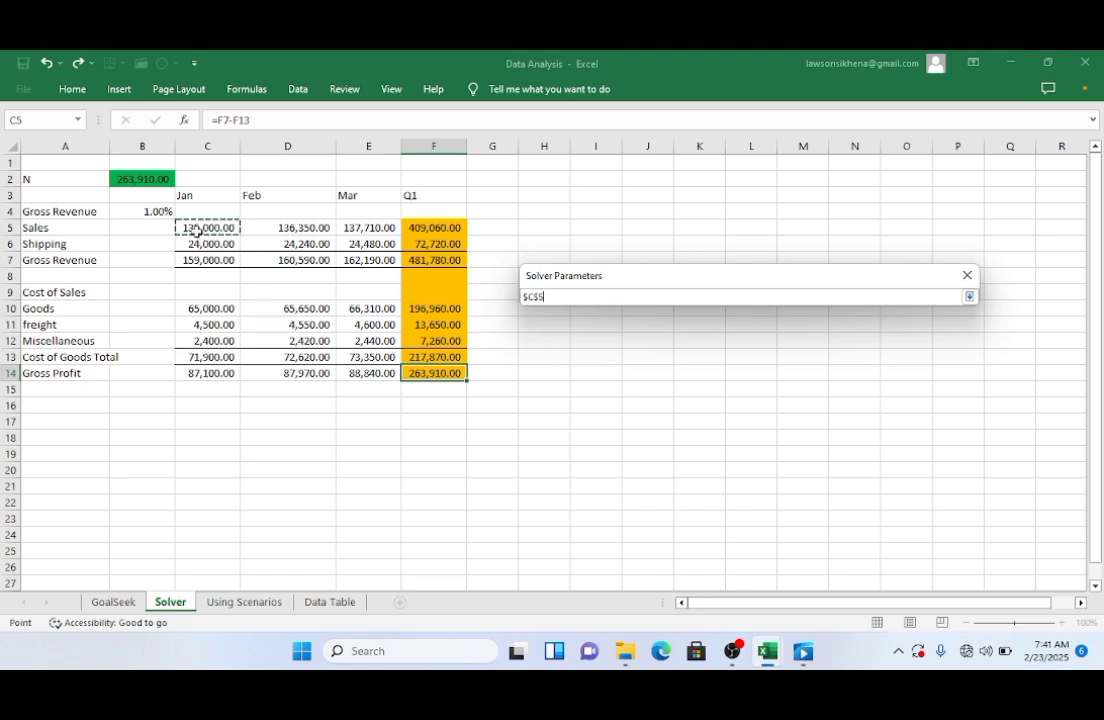
drag(195, 226, 195, 241)
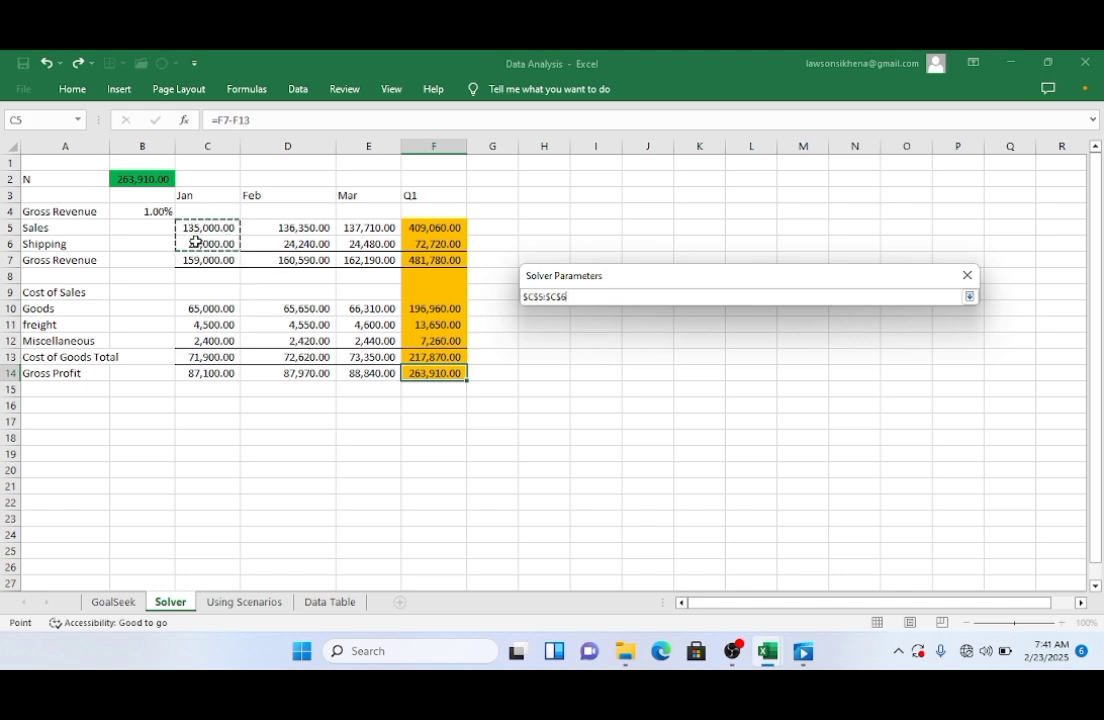
text(,)
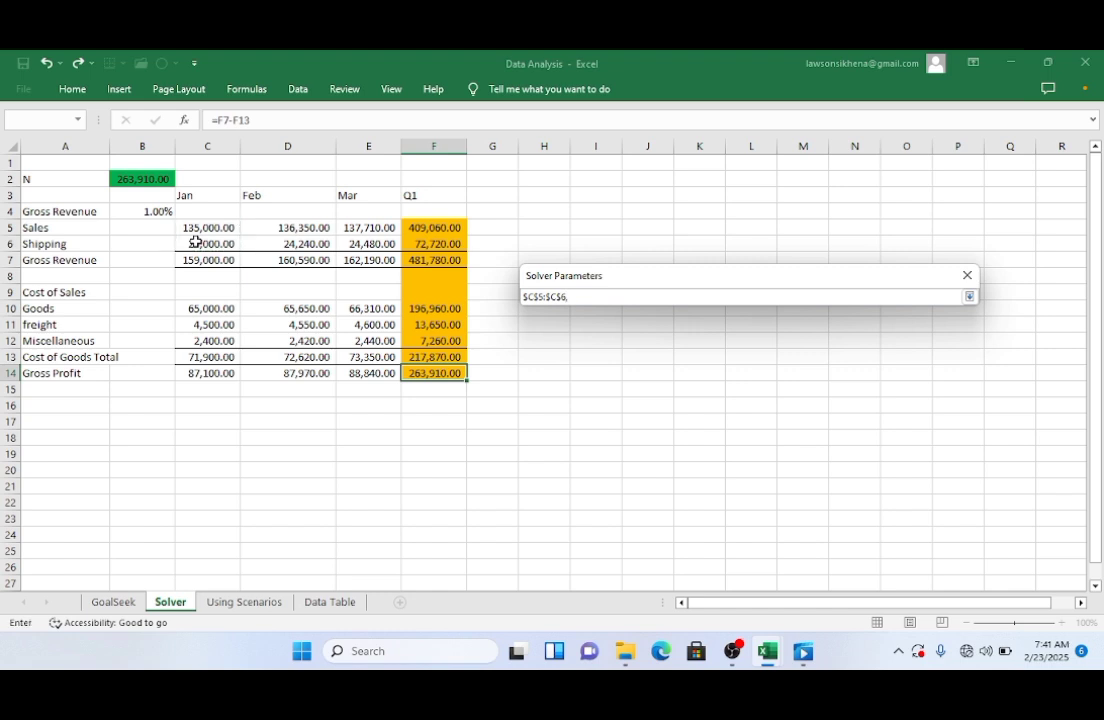
click(198, 309)
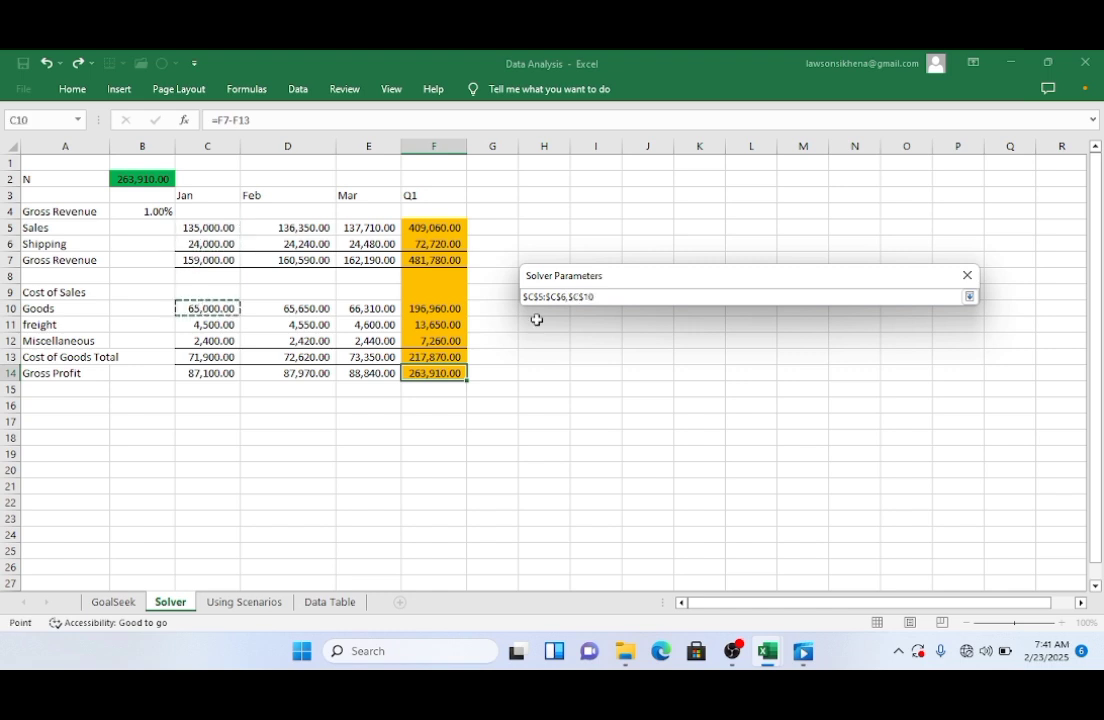
key(Return)
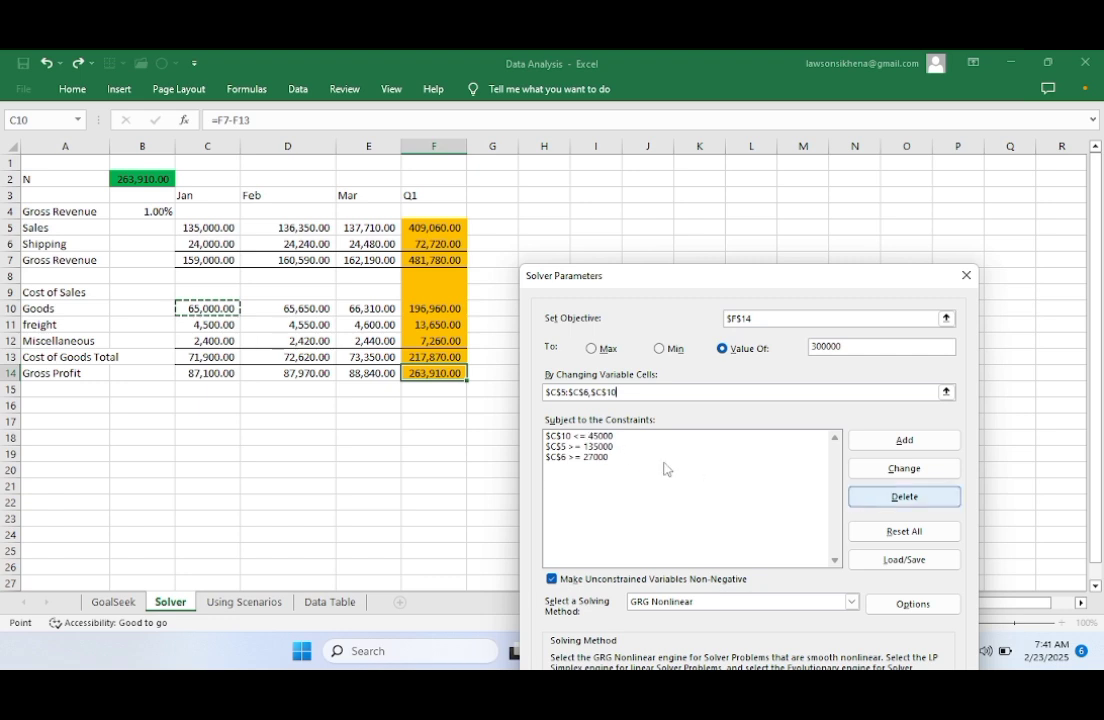
Step: Delete the three existing constraints from the constraints list
click(609, 437)
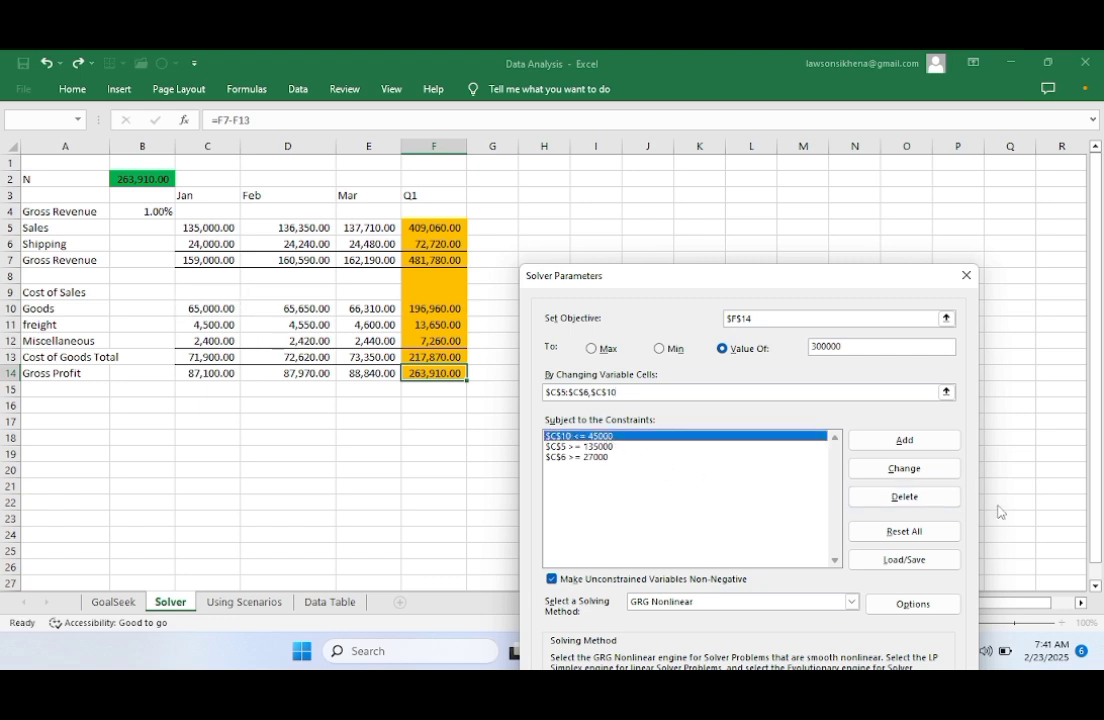
click(903, 495)
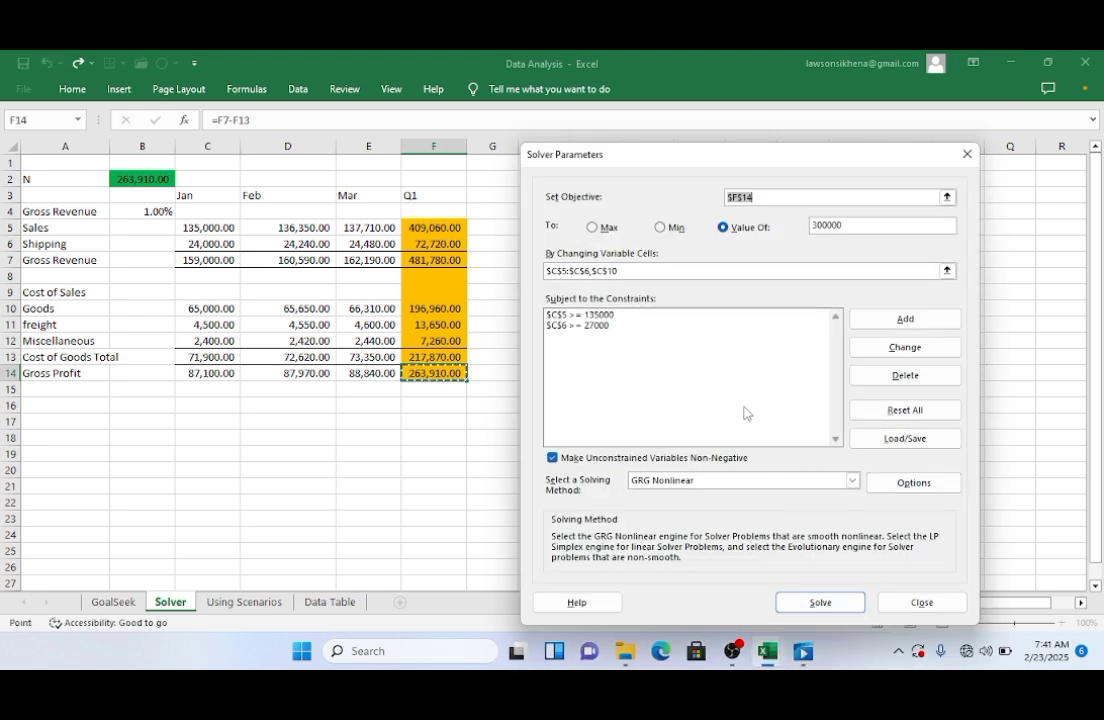
click(590, 315)
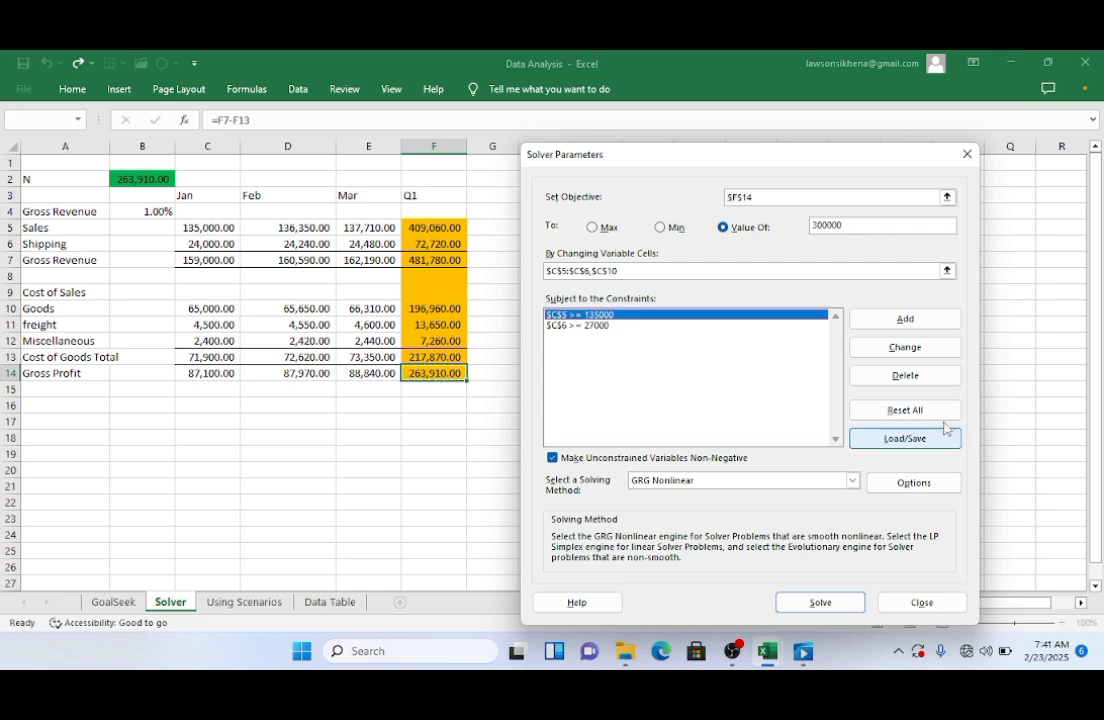
click(906, 377)
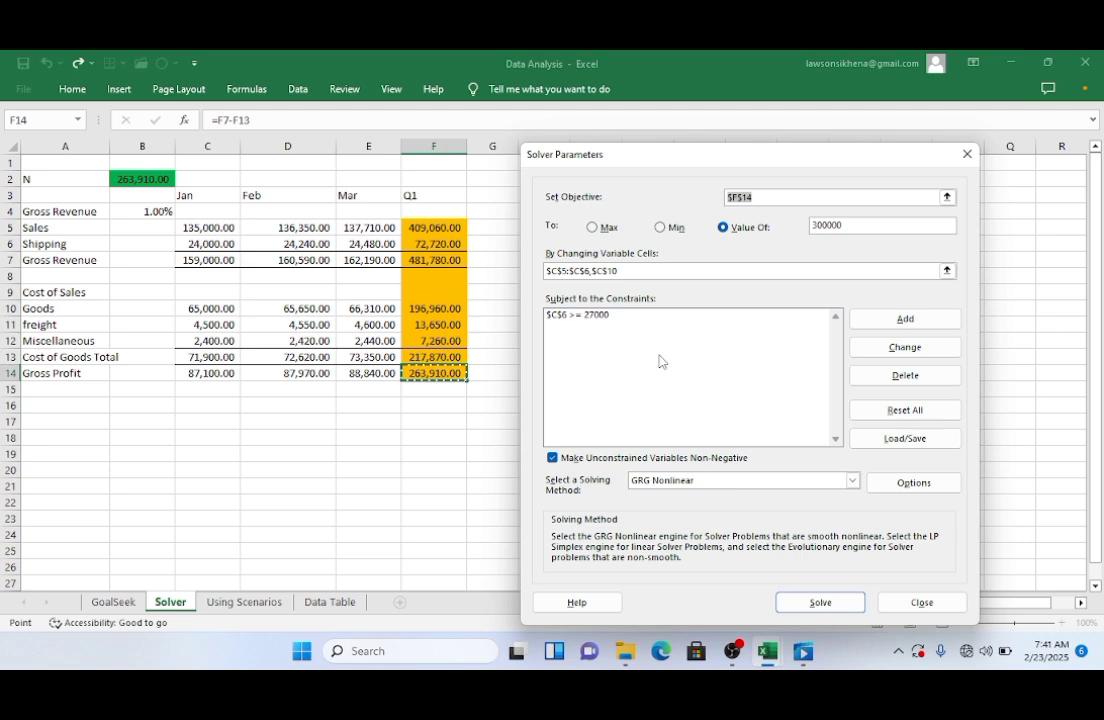
click(595, 317)
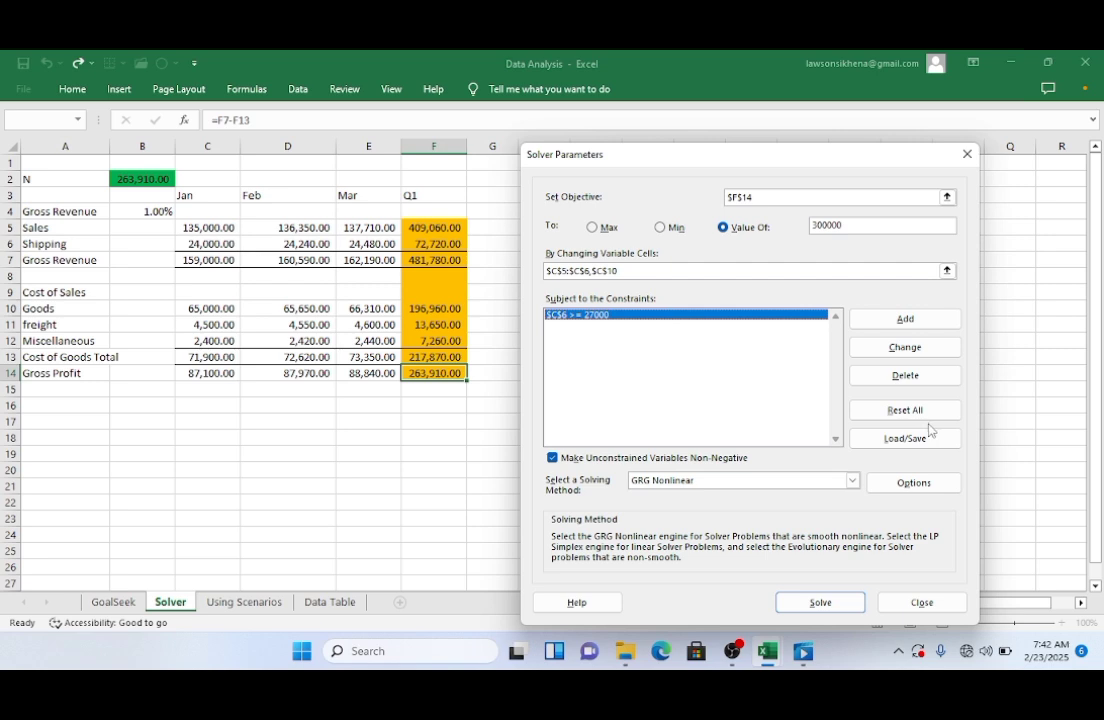
click(905, 377)
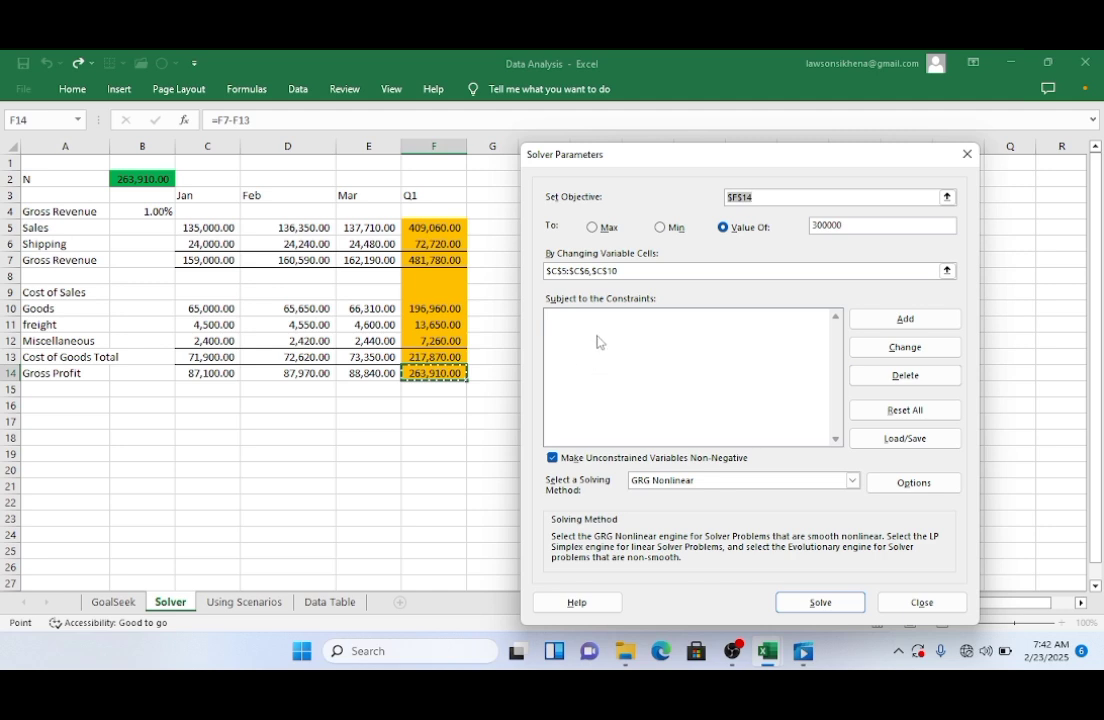
Step: Add a constraint limiting January sales $C$5 to at most 137000
click(901, 320)
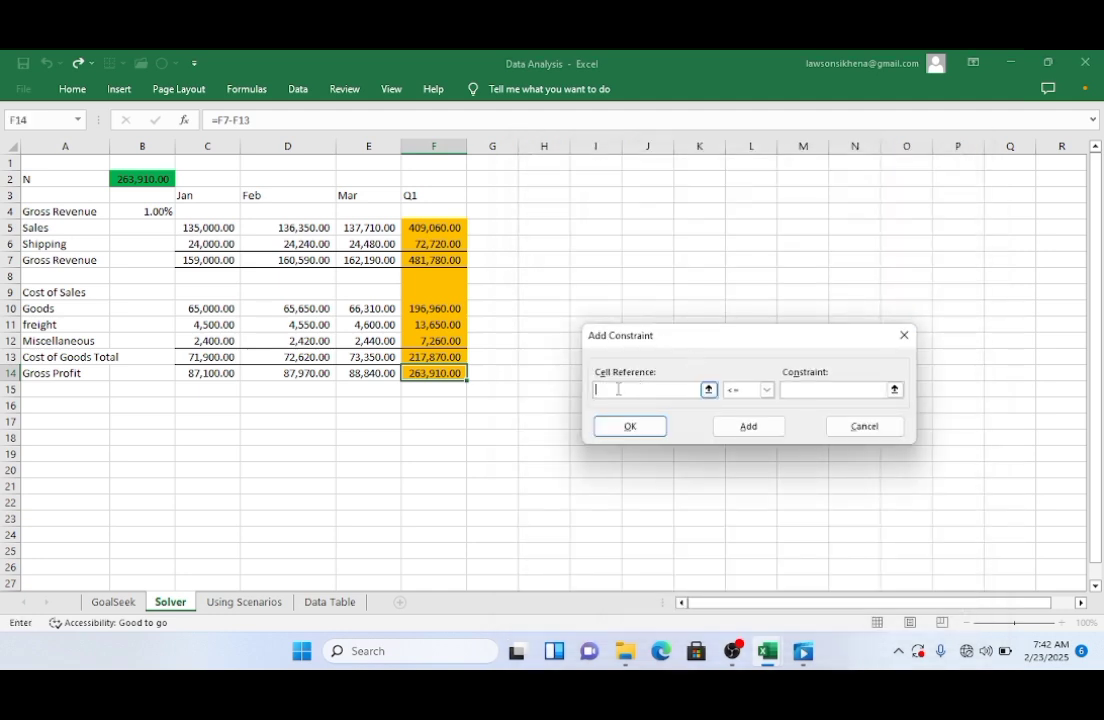
click(200, 228)
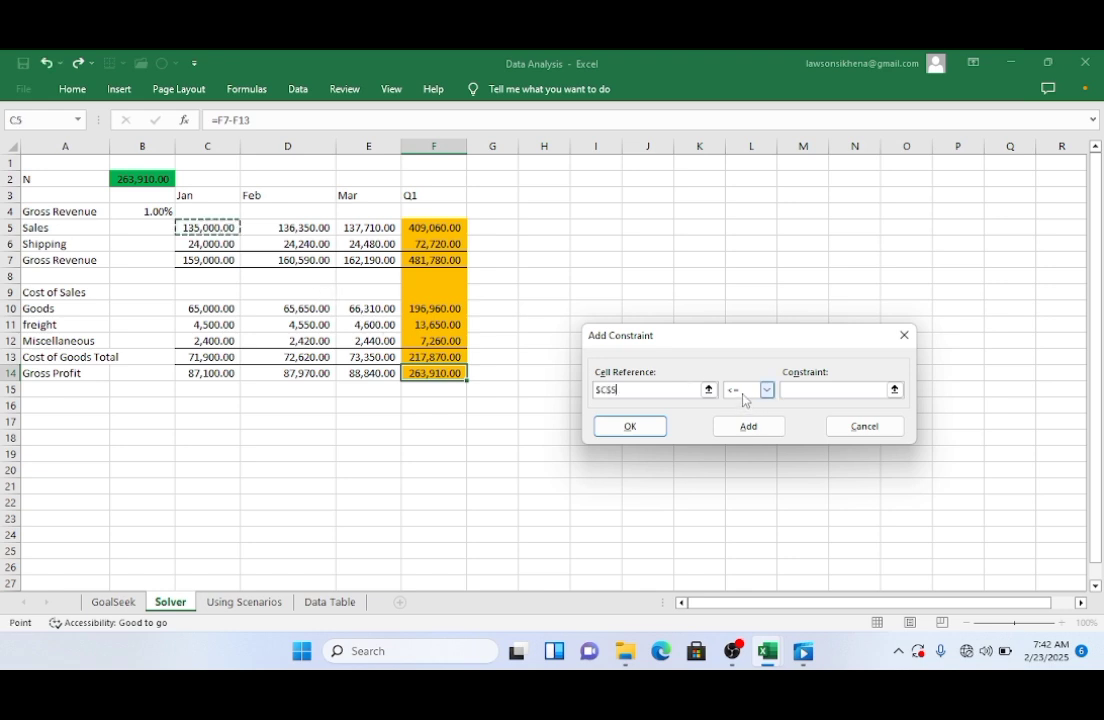
click(803, 392)
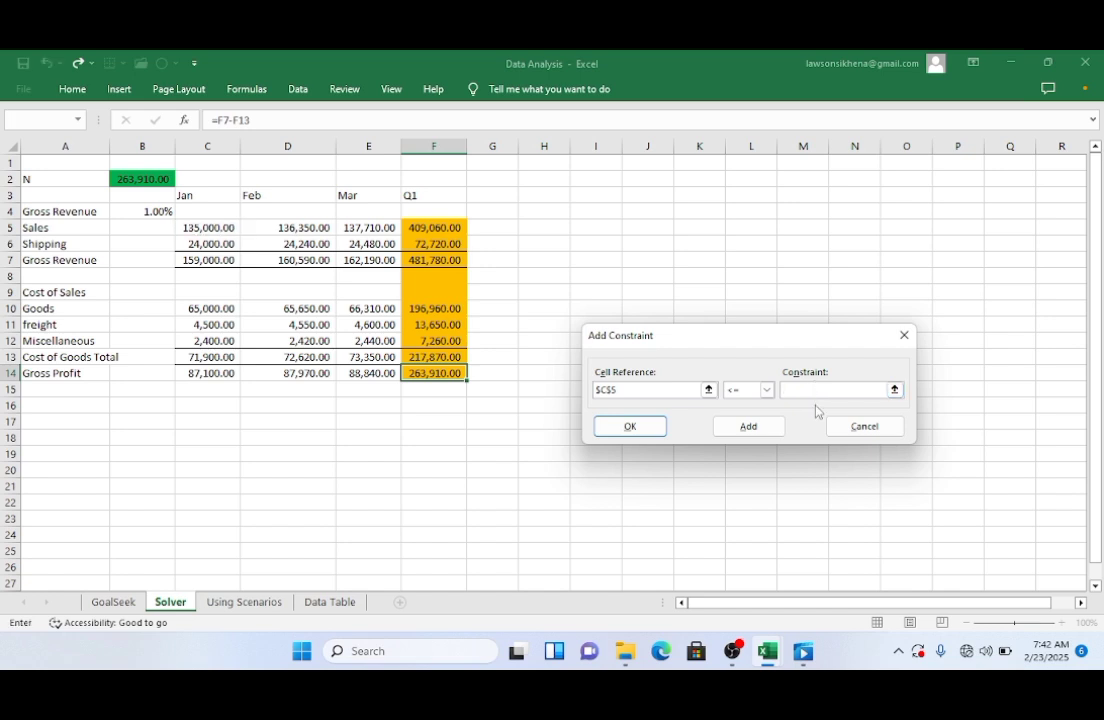
text(137000)
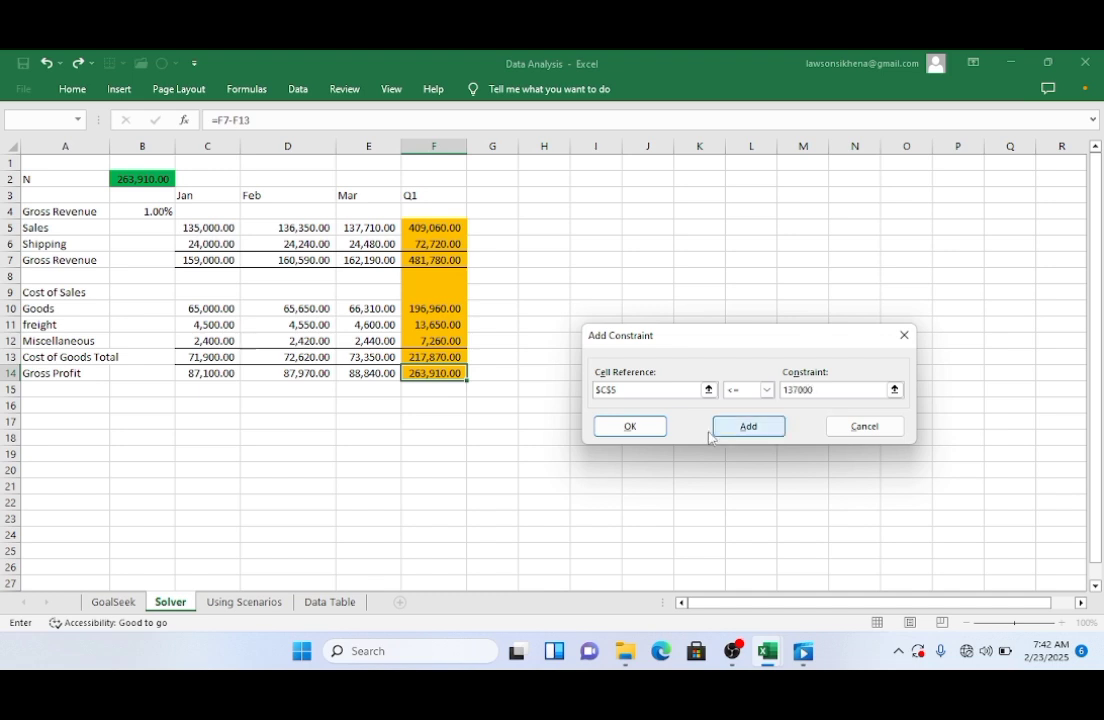
click(744, 430)
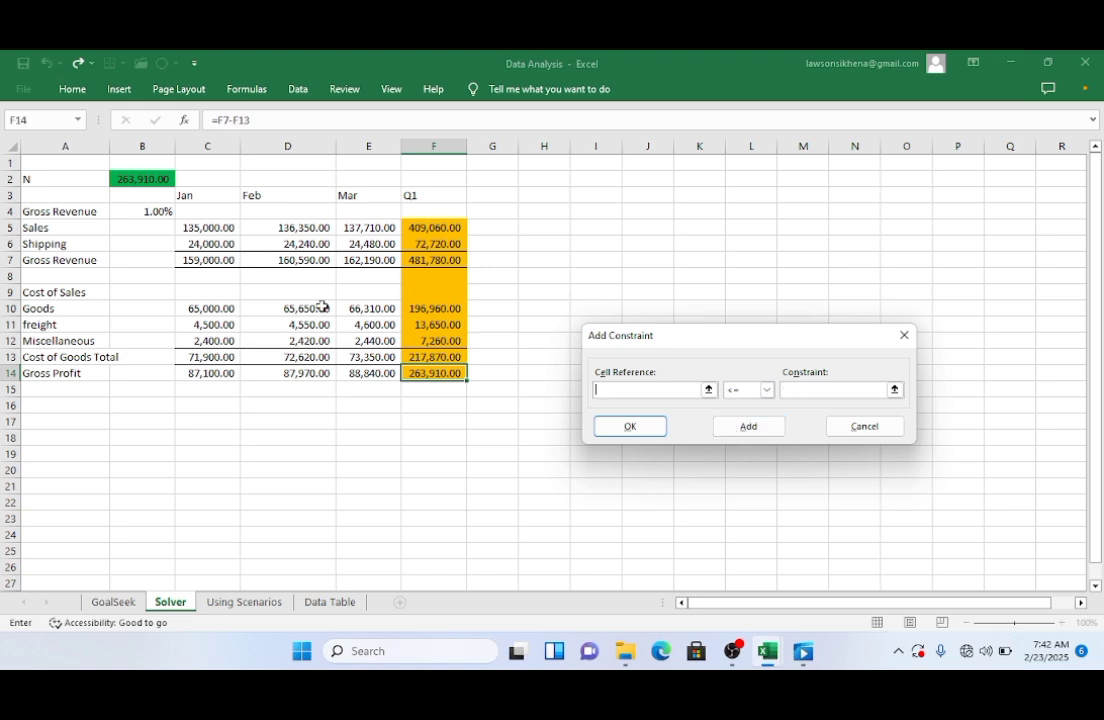
Step: Add a constraint limiting January shipping $C$6 to at most 27000
click(191, 245)
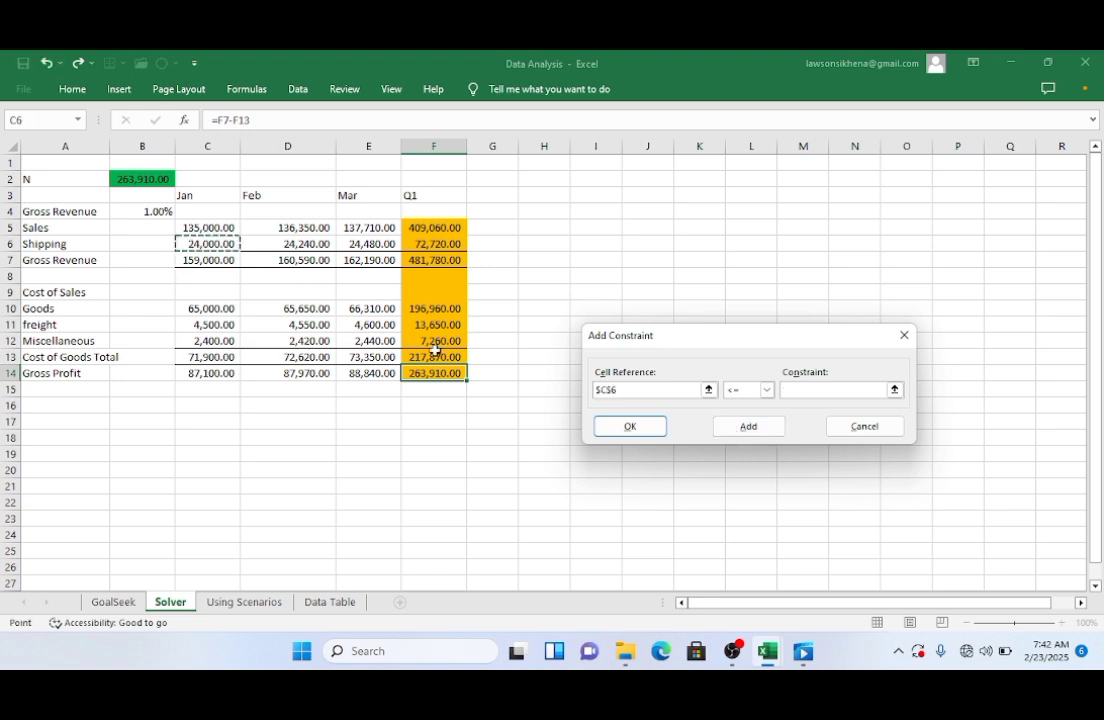
click(801, 389)
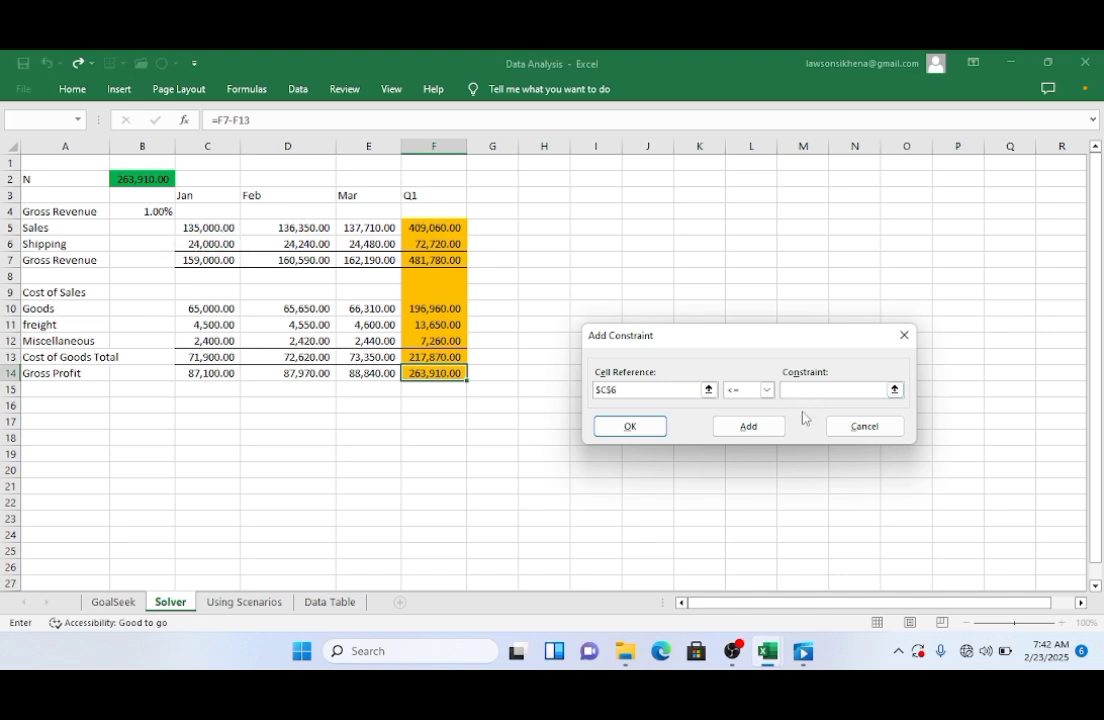
text(27000)
click(749, 426)
Step: Add a constraint requiring January goods $C$10 to be at least 63000 and close the dialog
click(193, 307)
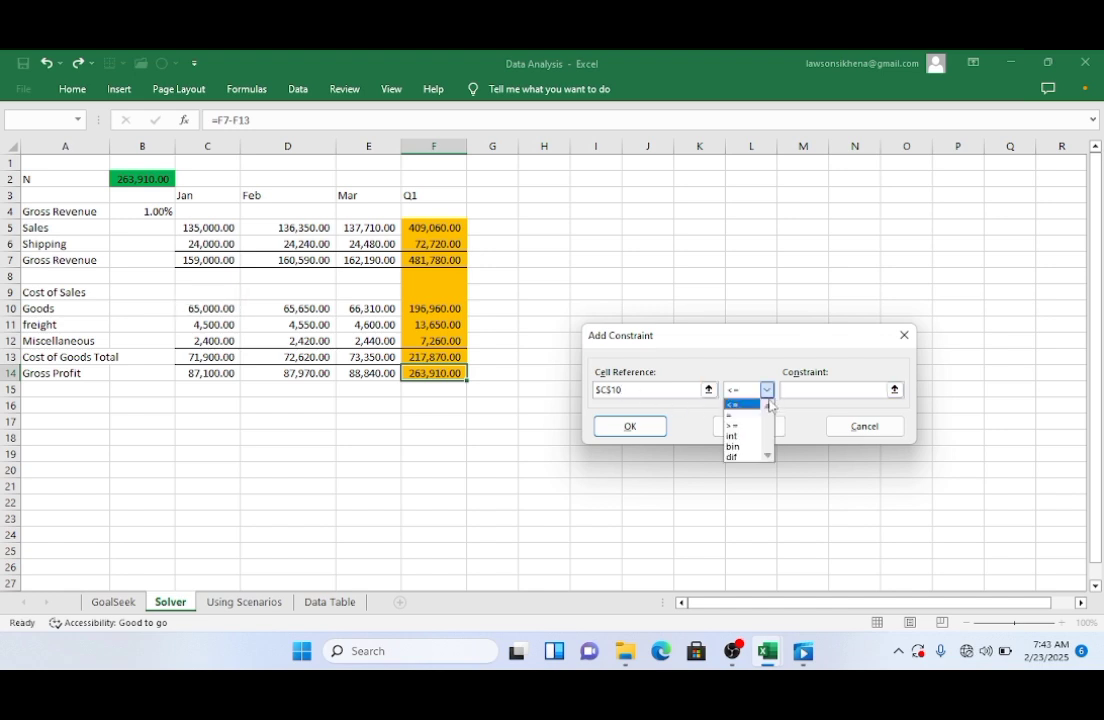
click(753, 428)
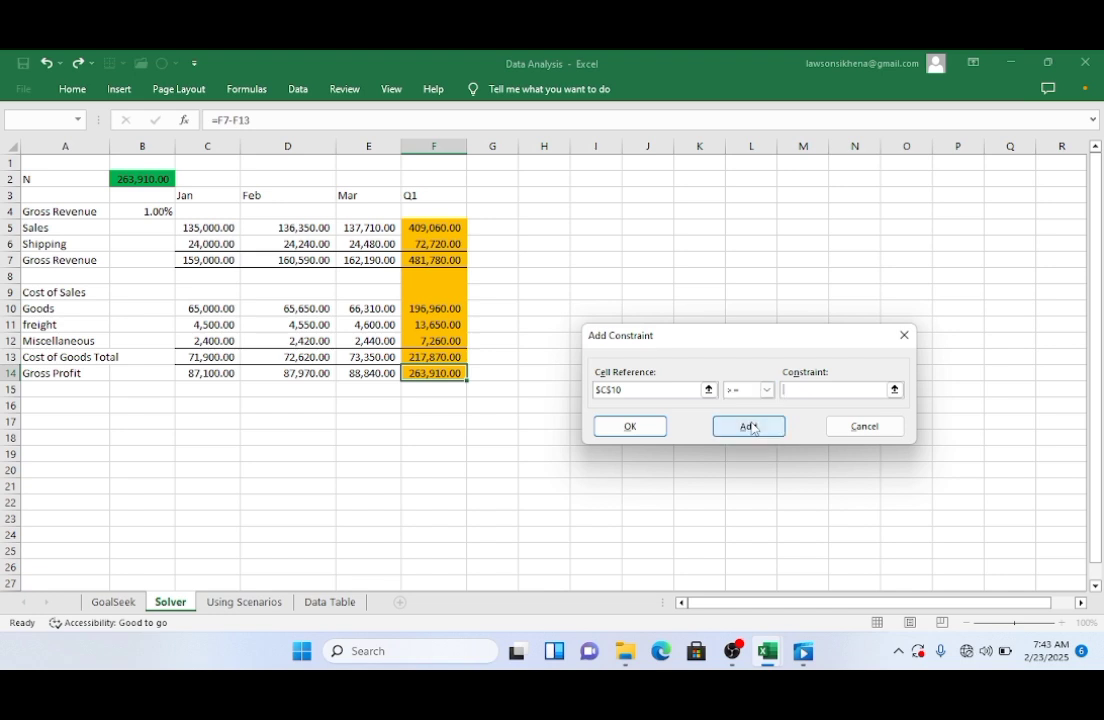
click(849, 391)
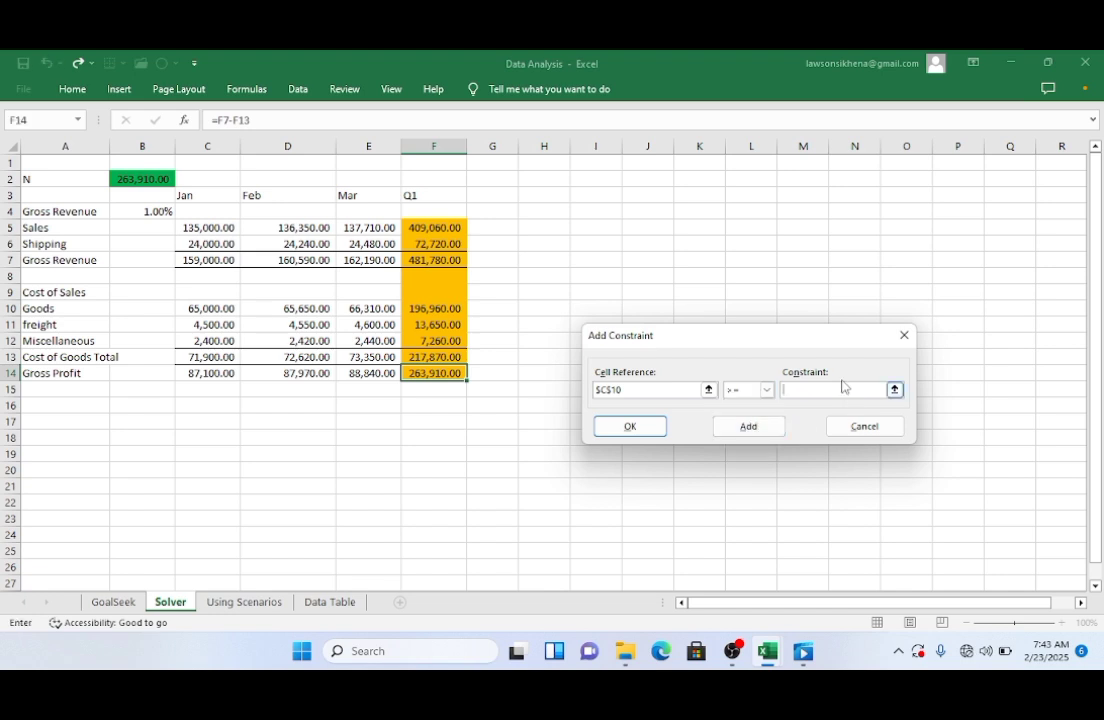
text(63000)
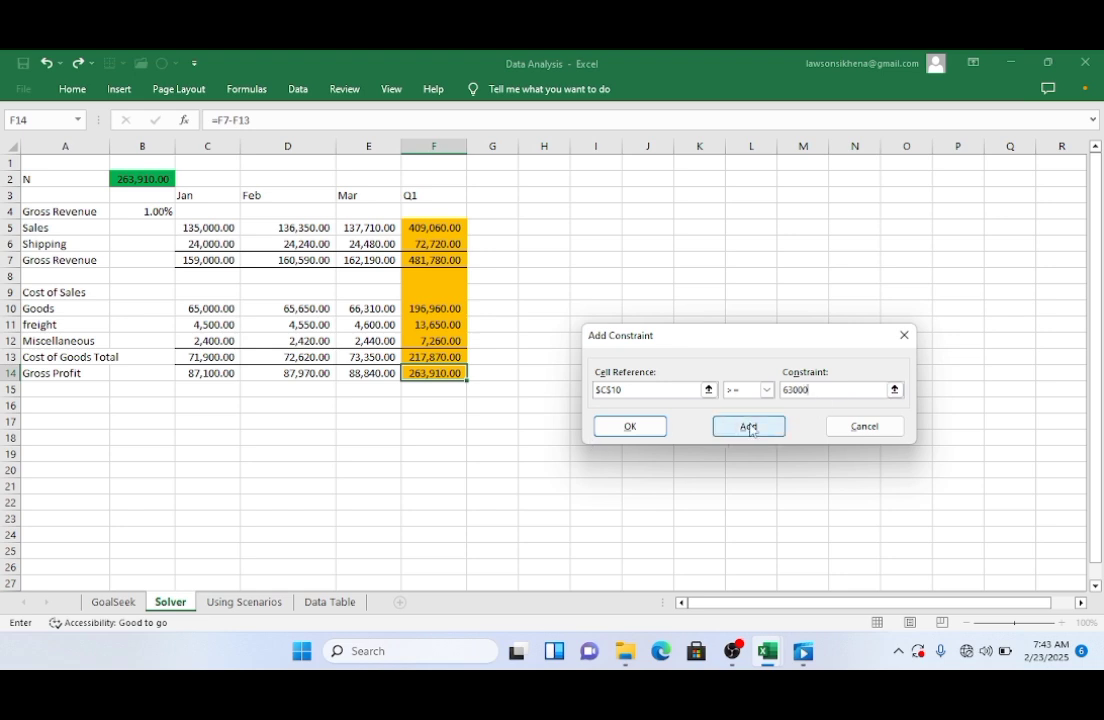
click(634, 425)
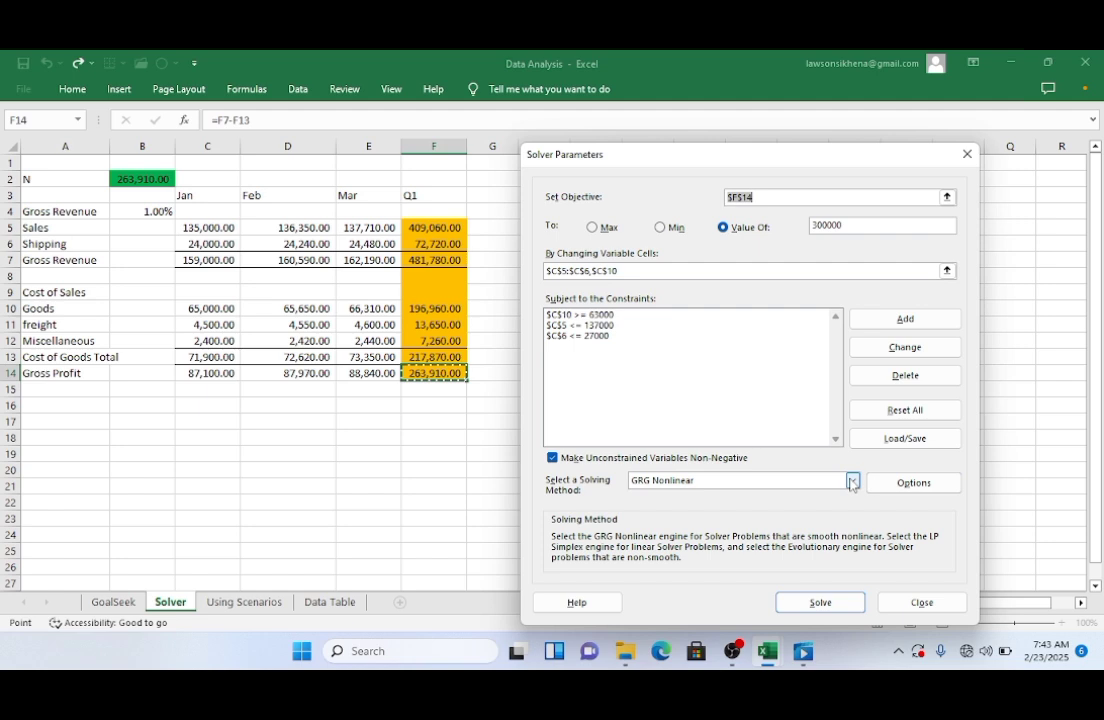
Step: Browse the Solver Options tabs for all methods, GRG Nonlinear and Evolutionary, then cancel
click(906, 482)
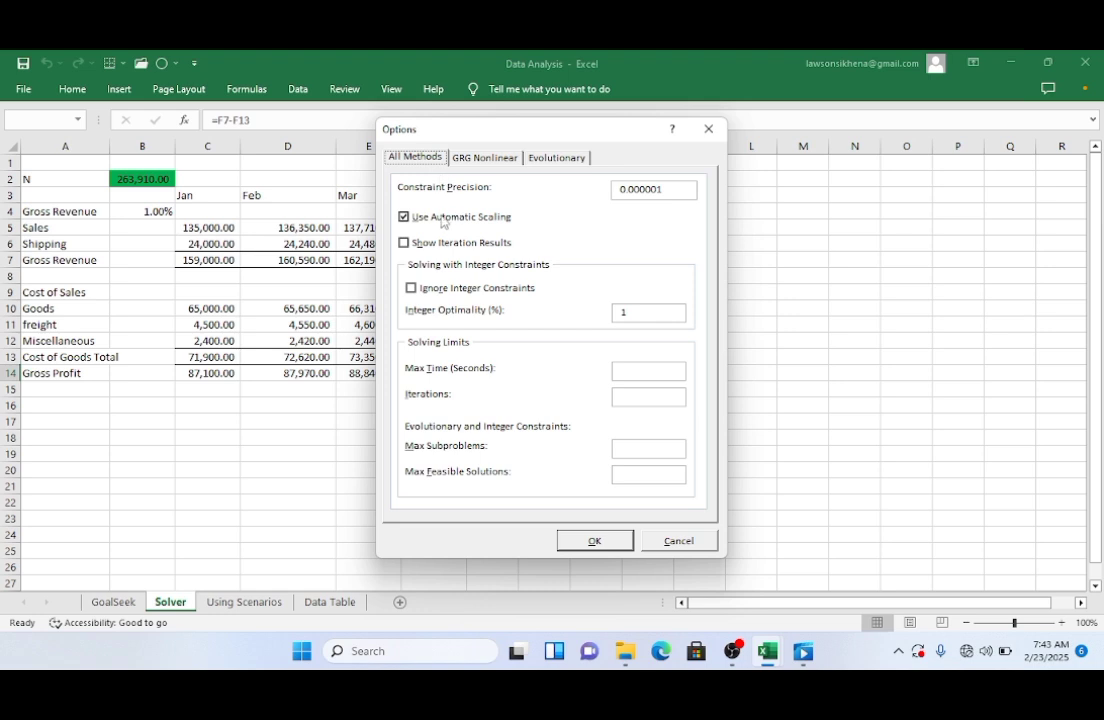
click(483, 158)
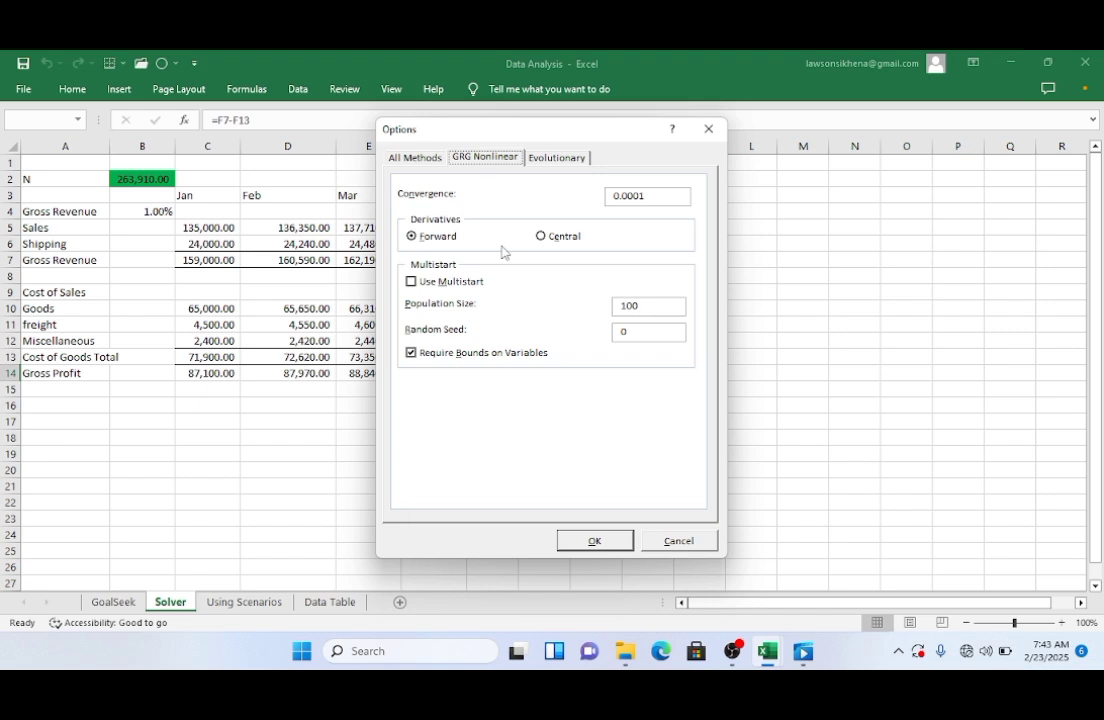
click(550, 160)
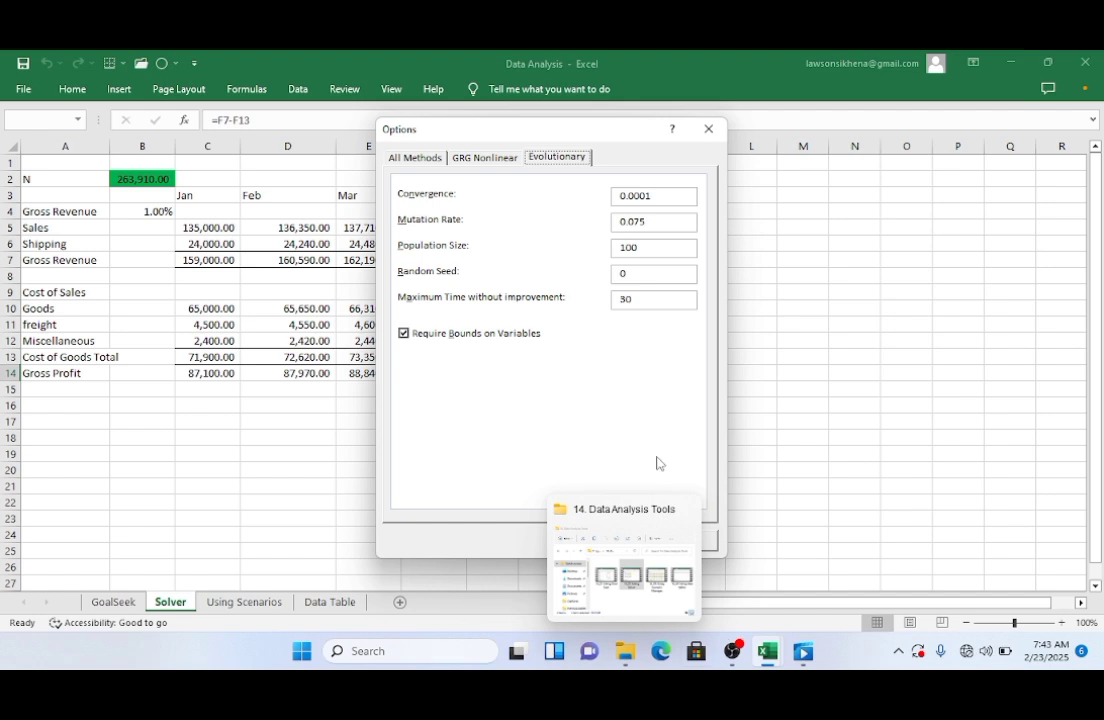
click(680, 540)
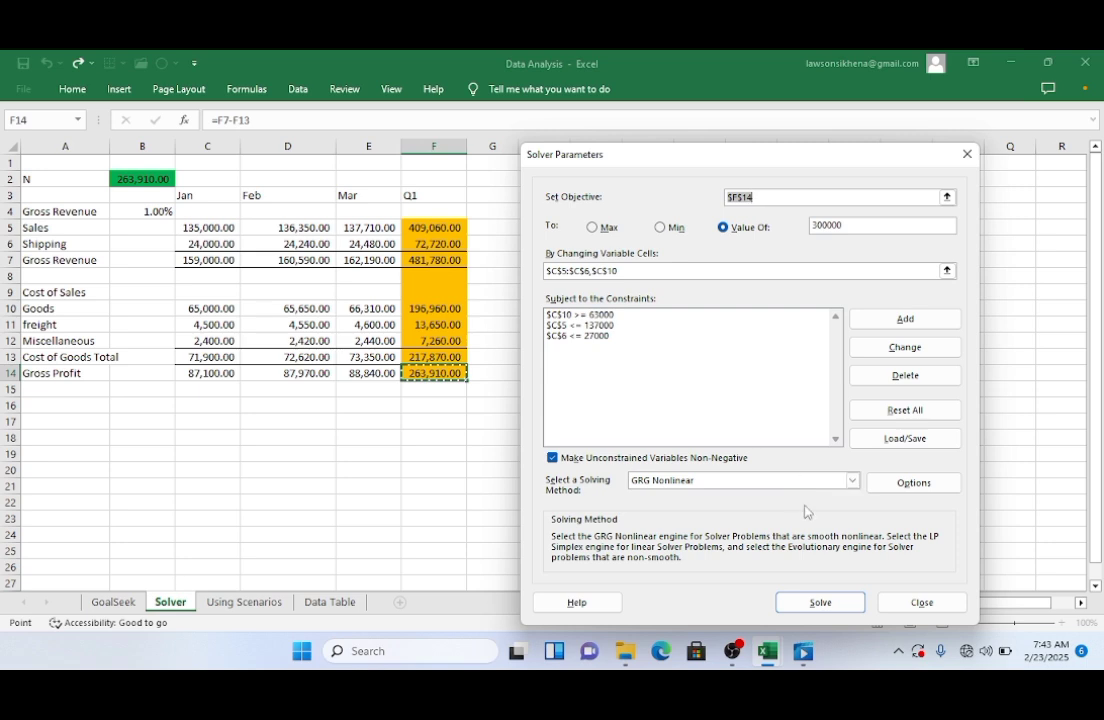
Step: Run Solve, keep the Solver solution and return to the Solver Parameters dialog
click(815, 603)
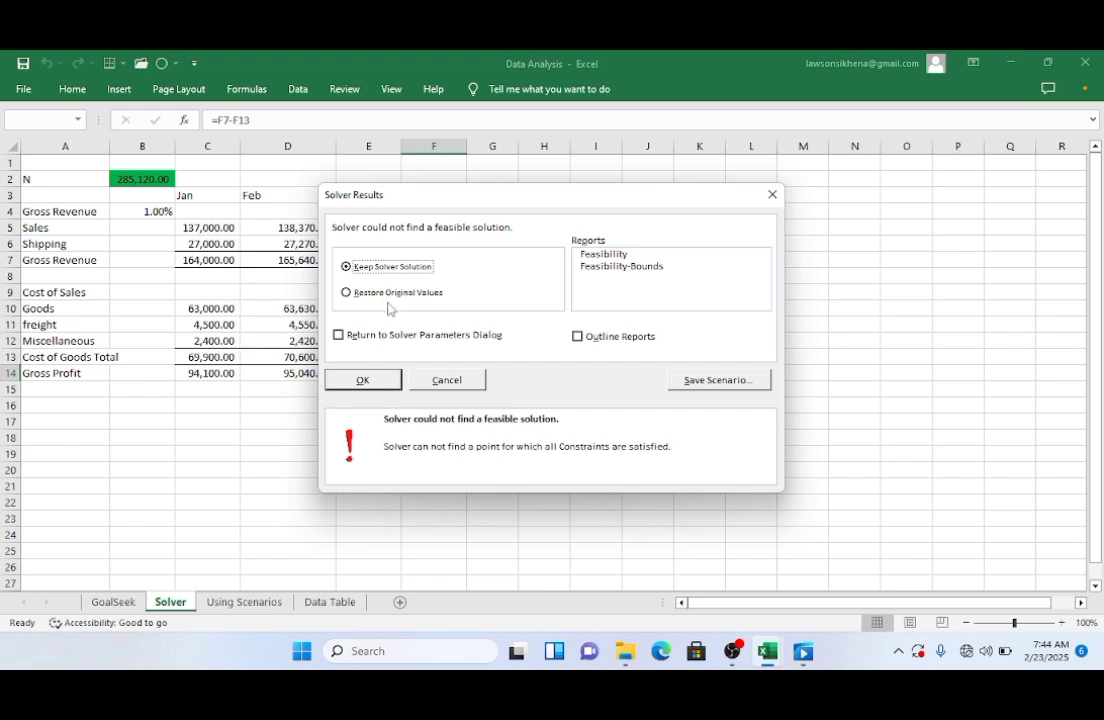
click(341, 337)
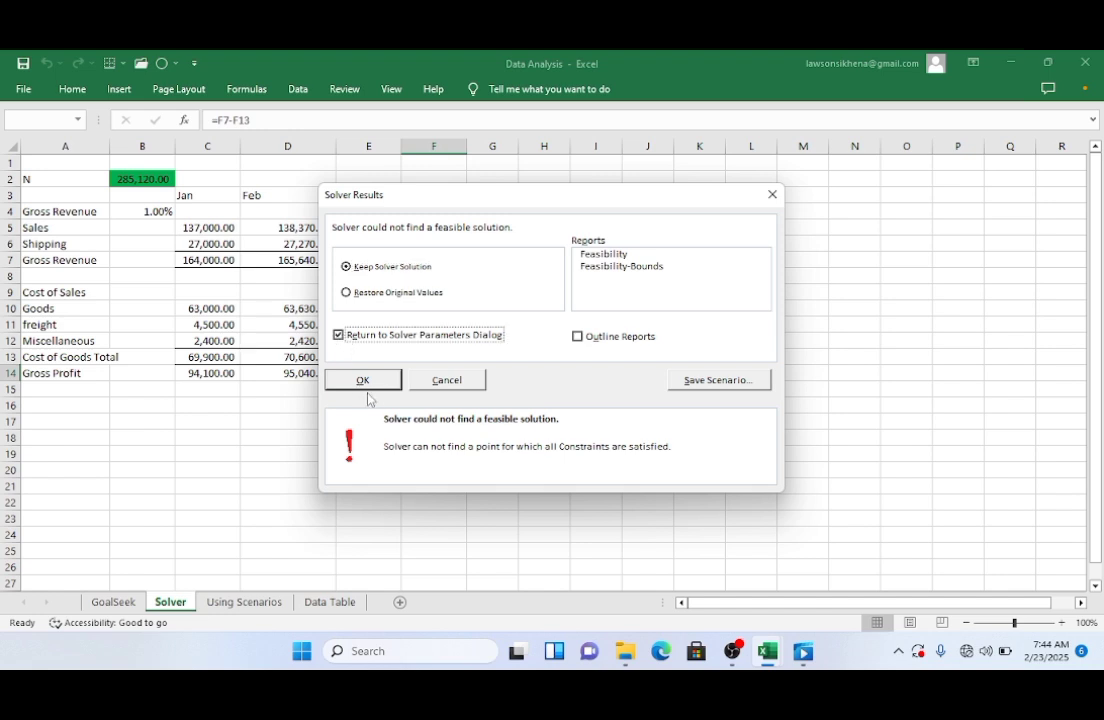
click(364, 381)
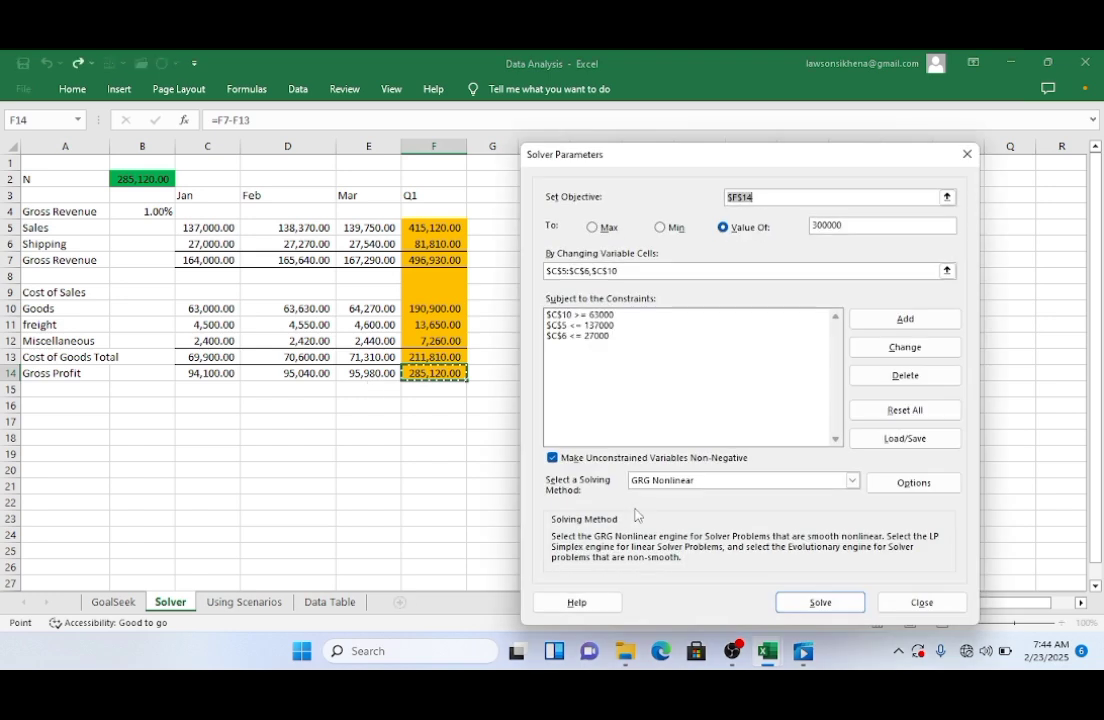
Step: Solve again, keeping the solution with the option to return to Solver Parameters enabled
click(805, 603)
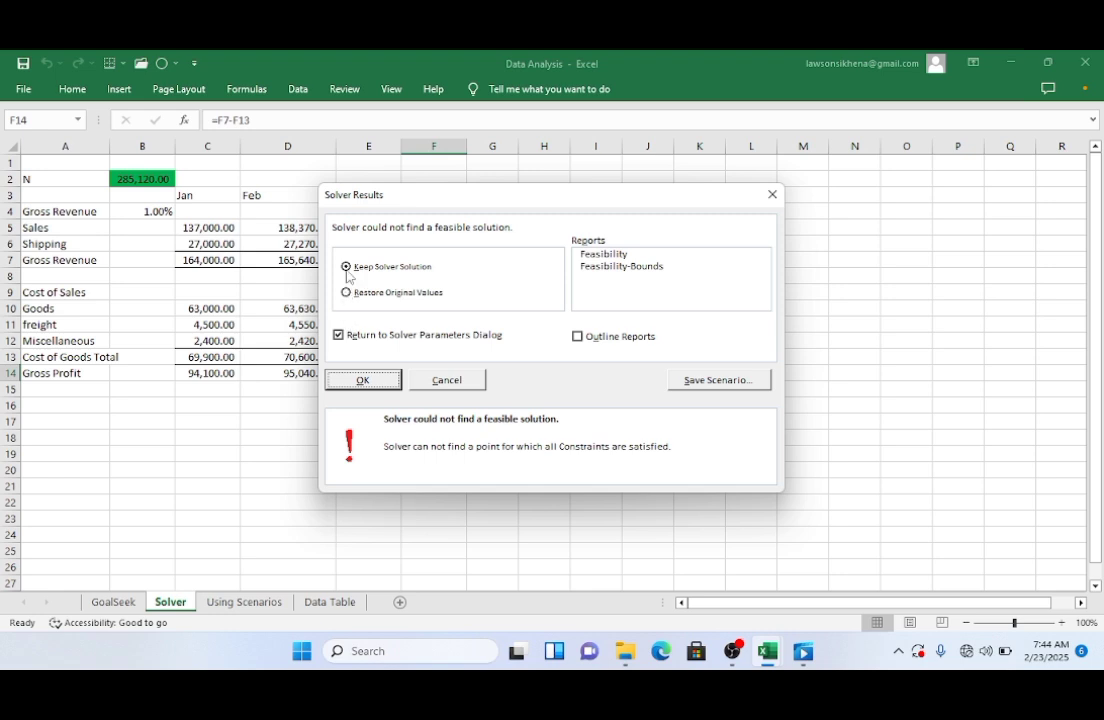
click(339, 336)
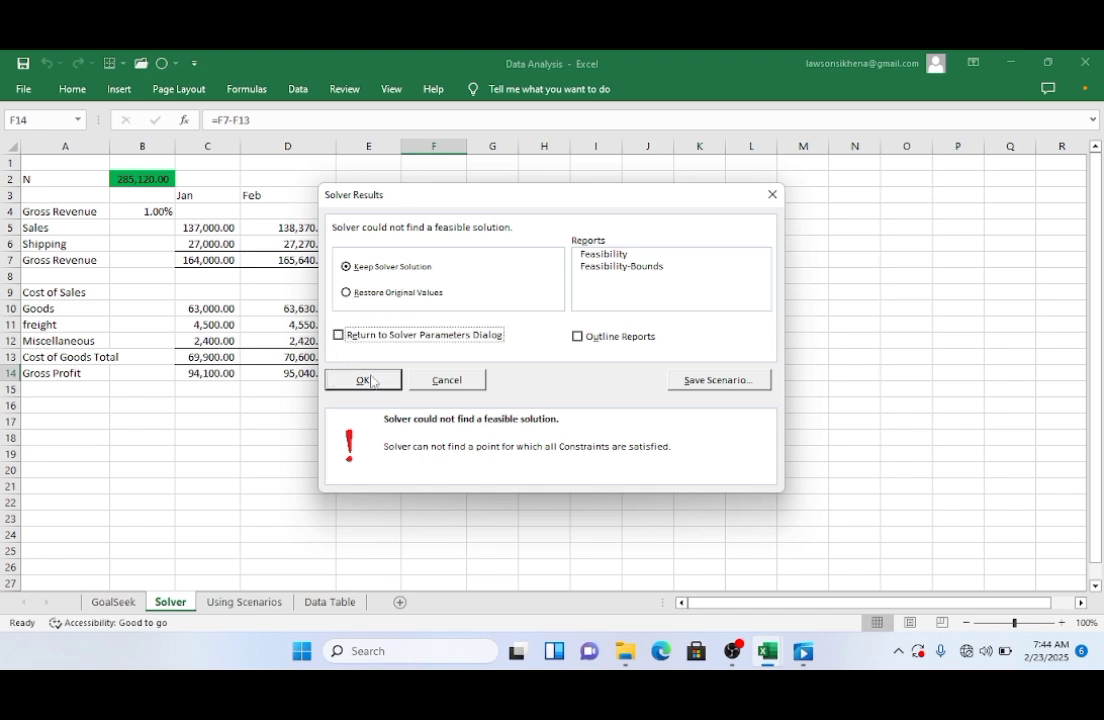
click(339, 336)
click(363, 378)
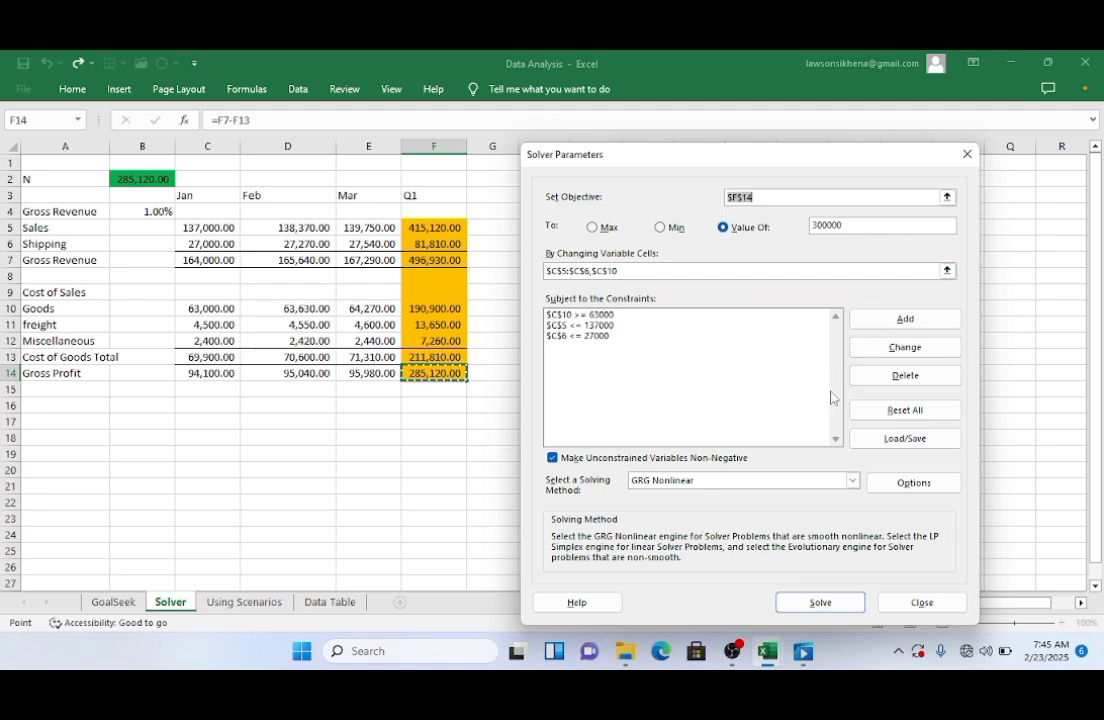
Step: Set the objective's target value to 250000, solve, and generate a Feasibility report while returning to Solver Parameters
click(816, 226)
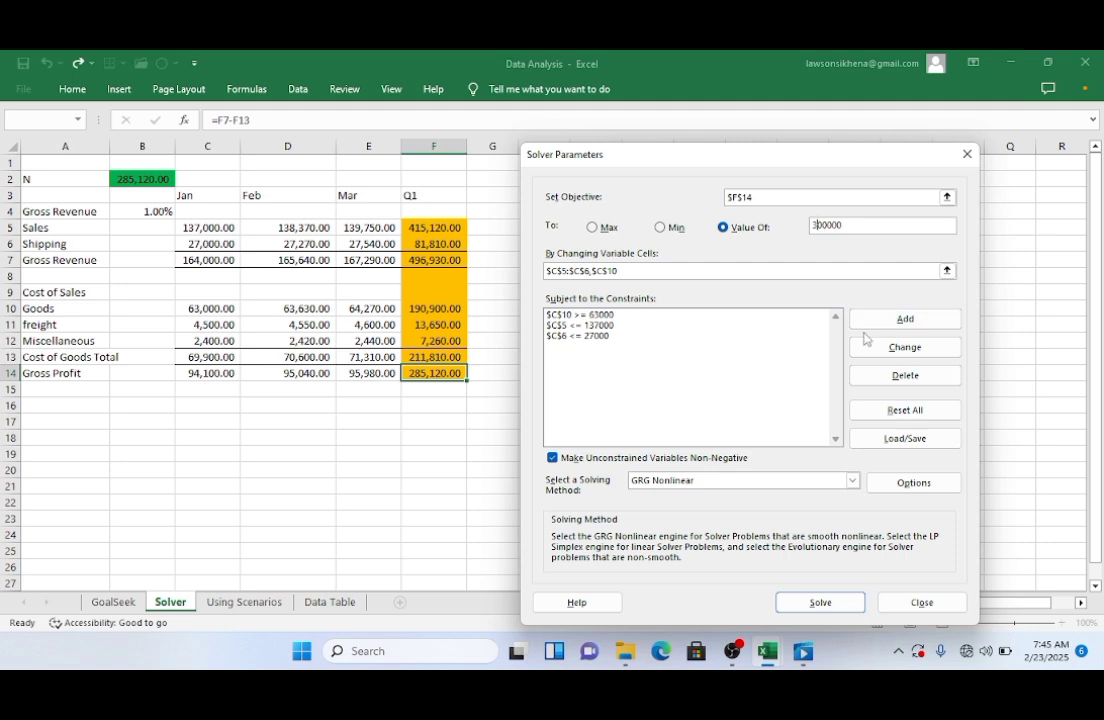
key(BackSpace)
text(2)
key(Delete)
text(5)
click(822, 604)
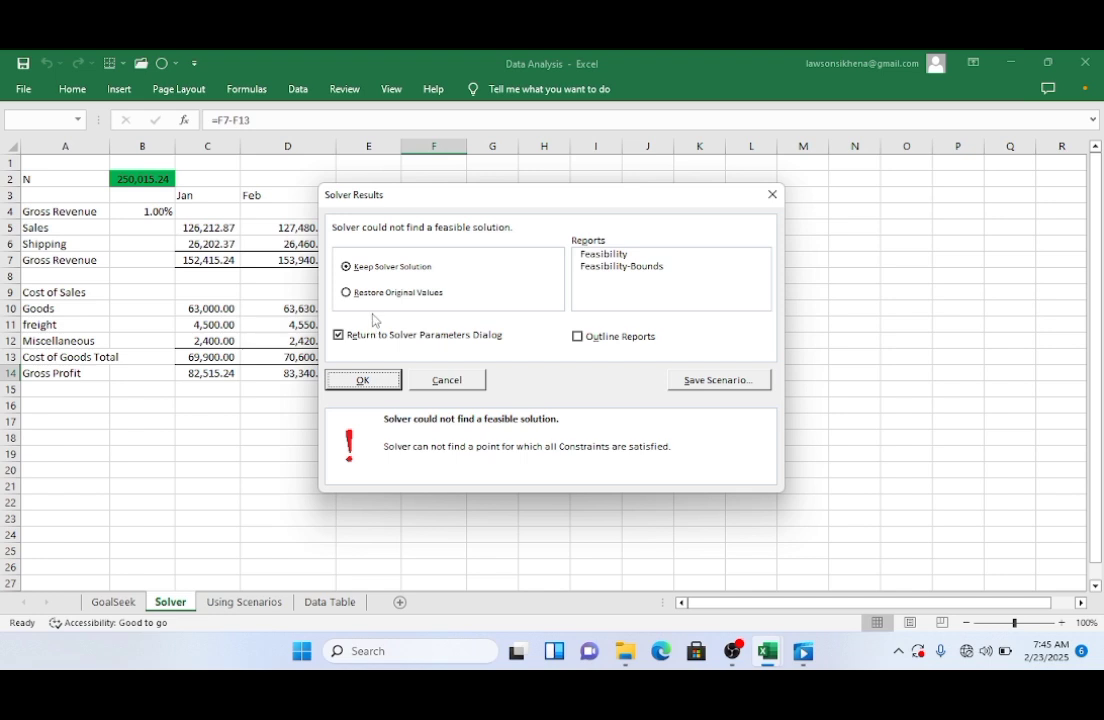
click(604, 254)
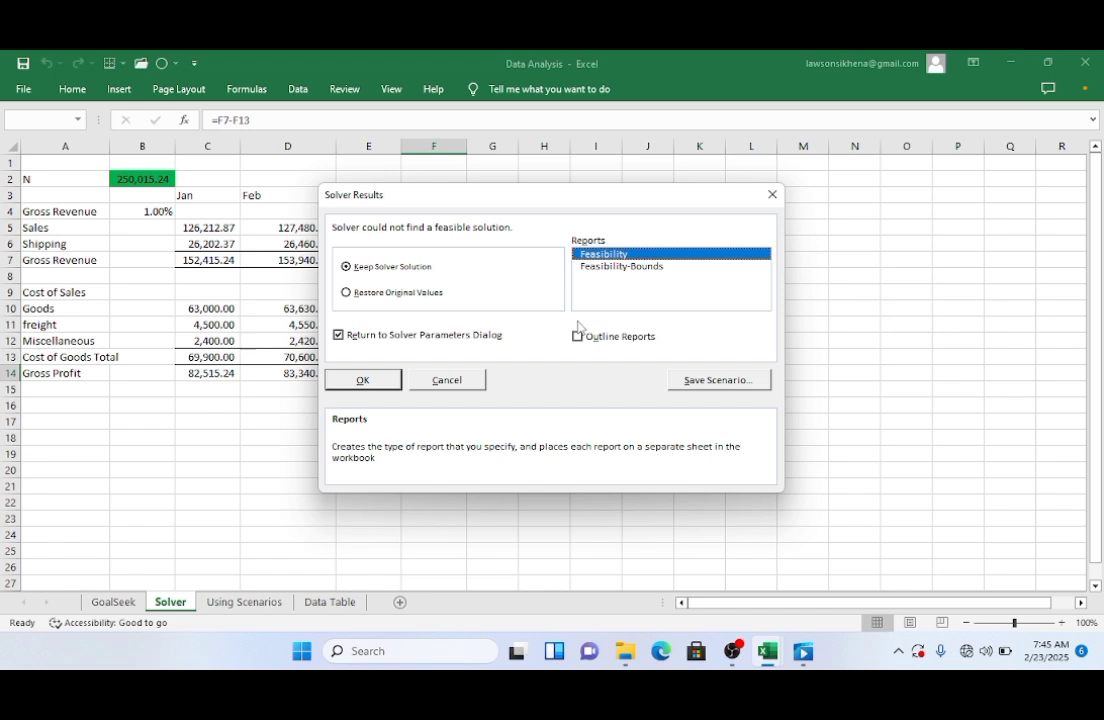
click(360, 379)
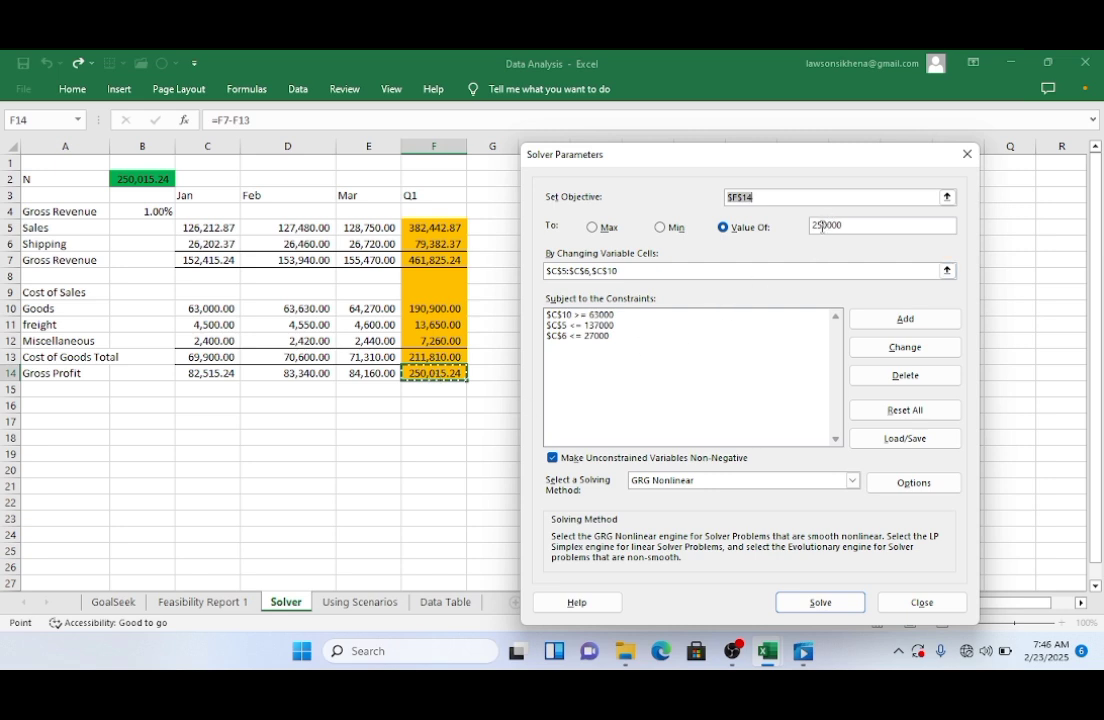
Step: Set the target value to 300000, solve again, and generate another Feasibility report
click(820, 226)
key(BackSpace)
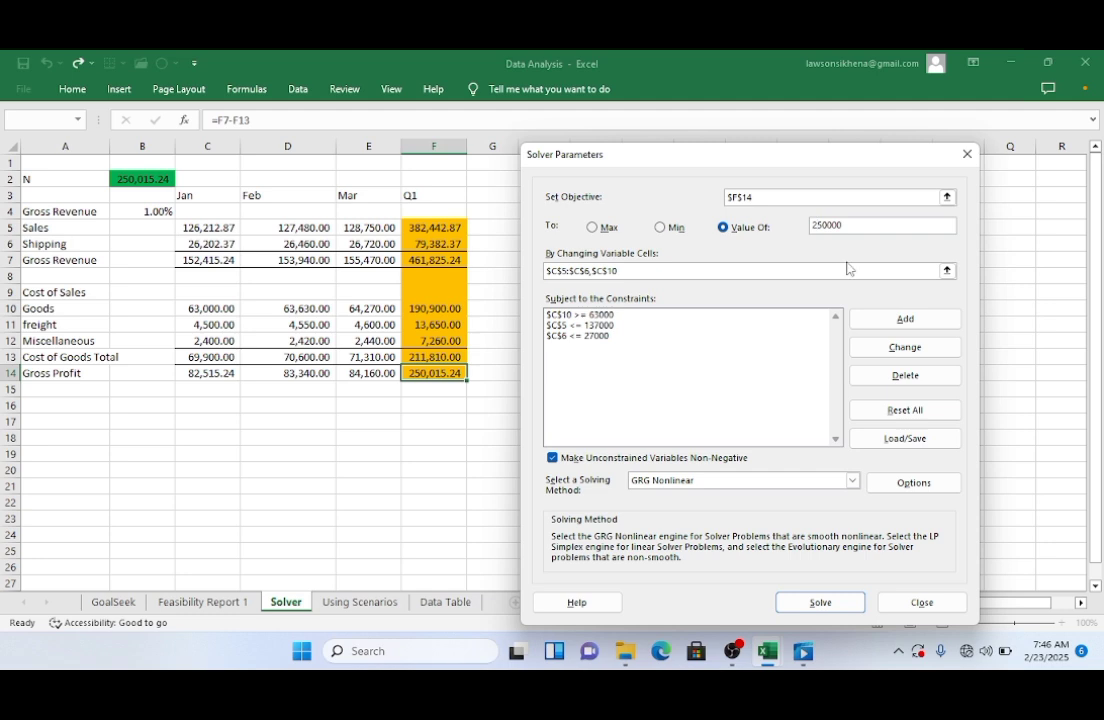
text(3)
key(Delete)
text(0)
click(812, 604)
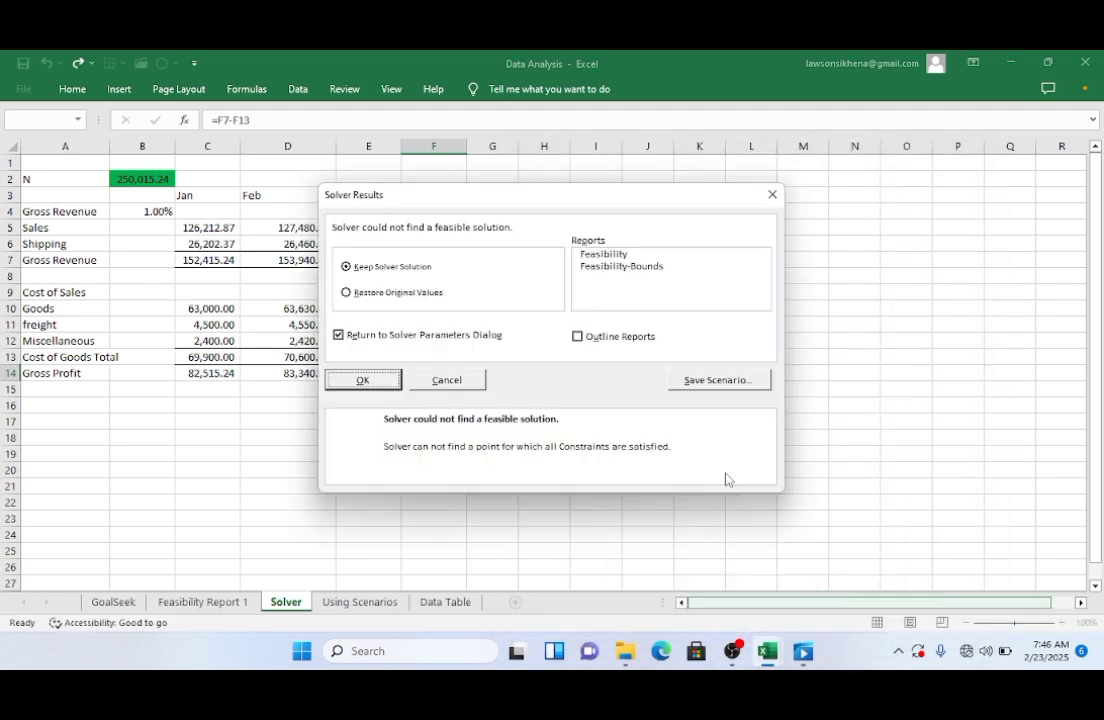
click(601, 255)
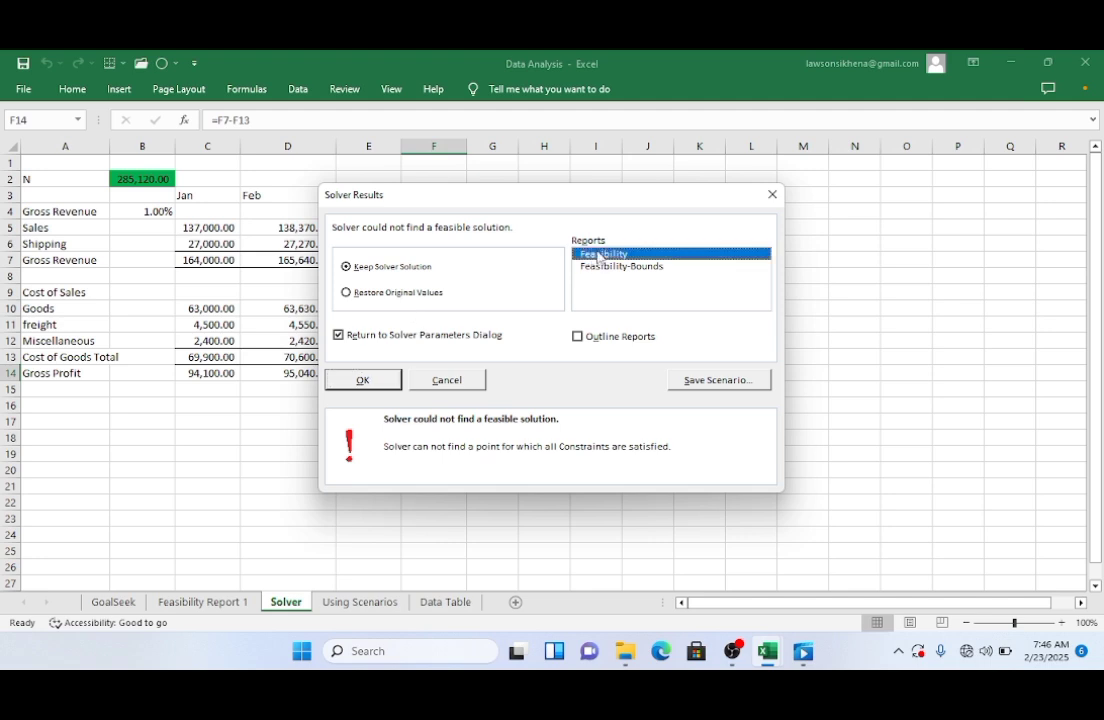
click(369, 381)
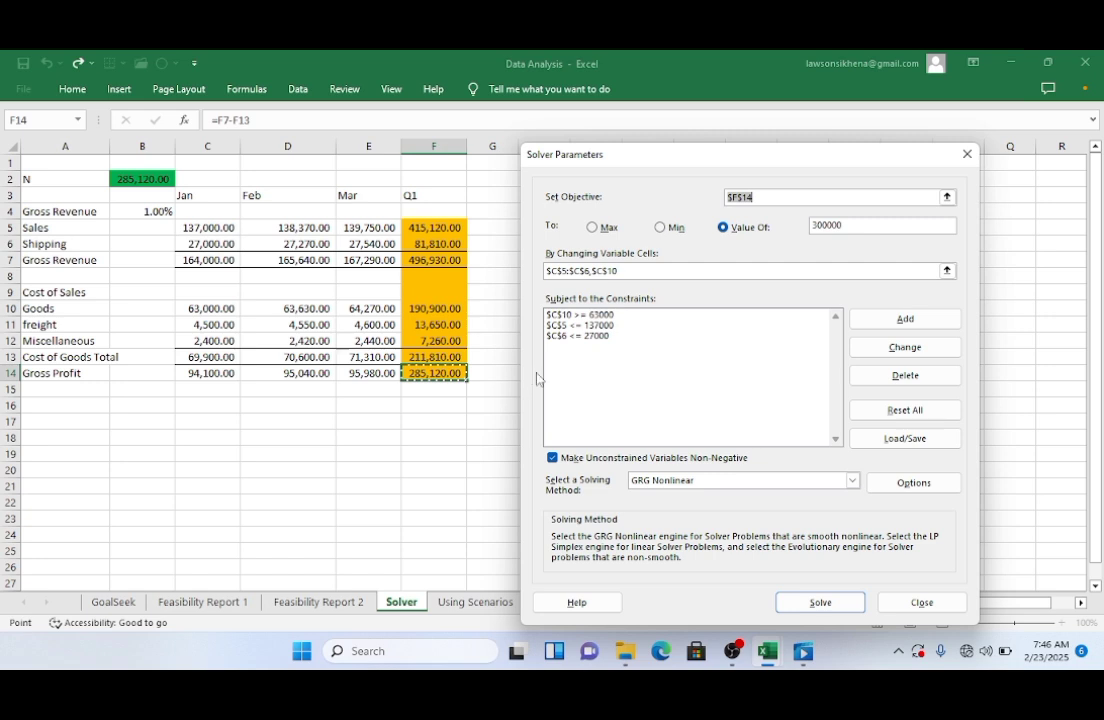
Step: Change the target value to 272000 and run Solve
click(641, 270)
click(830, 222)
click(815, 225)
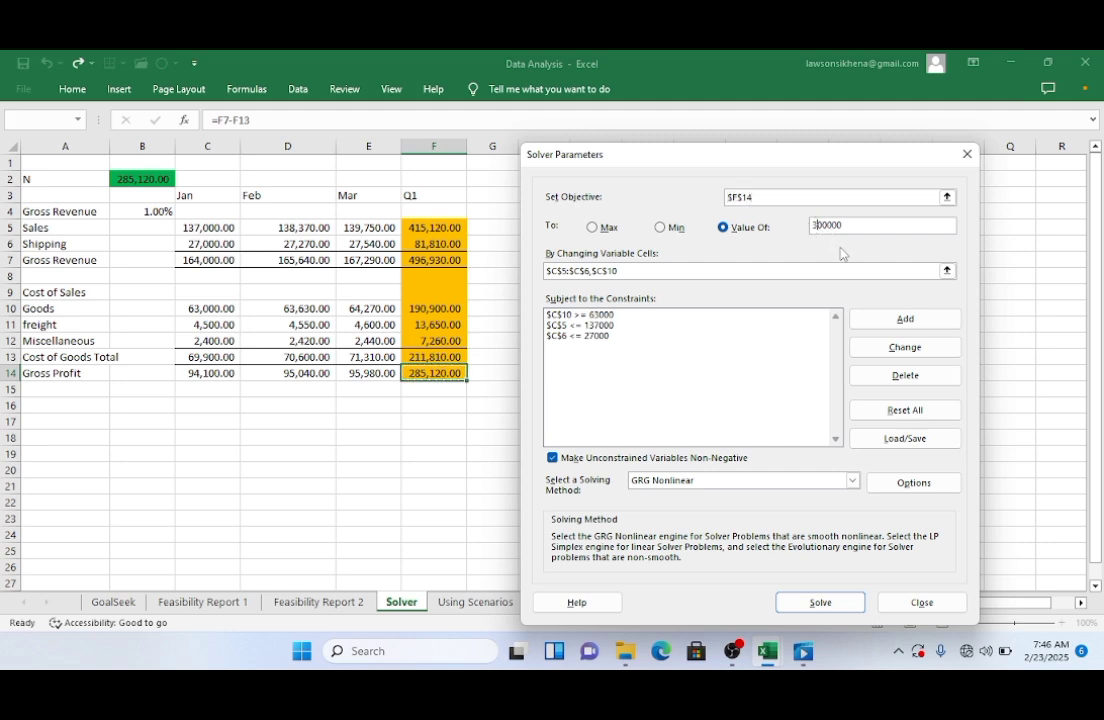
key(BackSpace)
text(2)
key(Right)
key(BackSpace)
text(7)
key(Delete)
text(2)
click(819, 602)
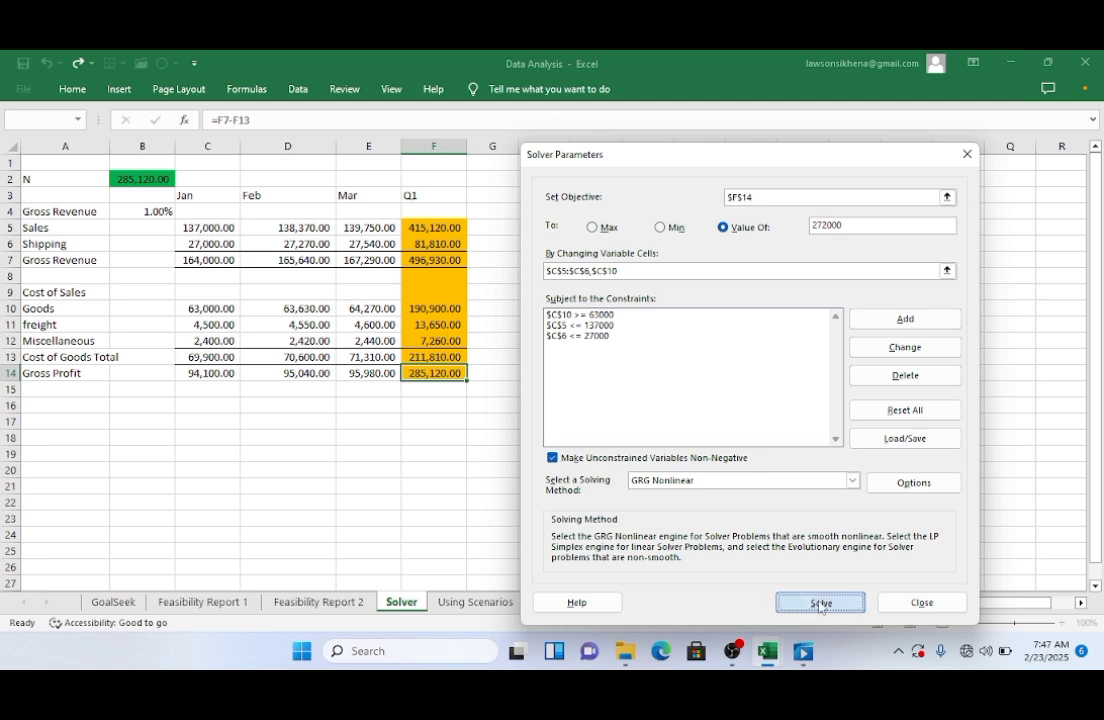